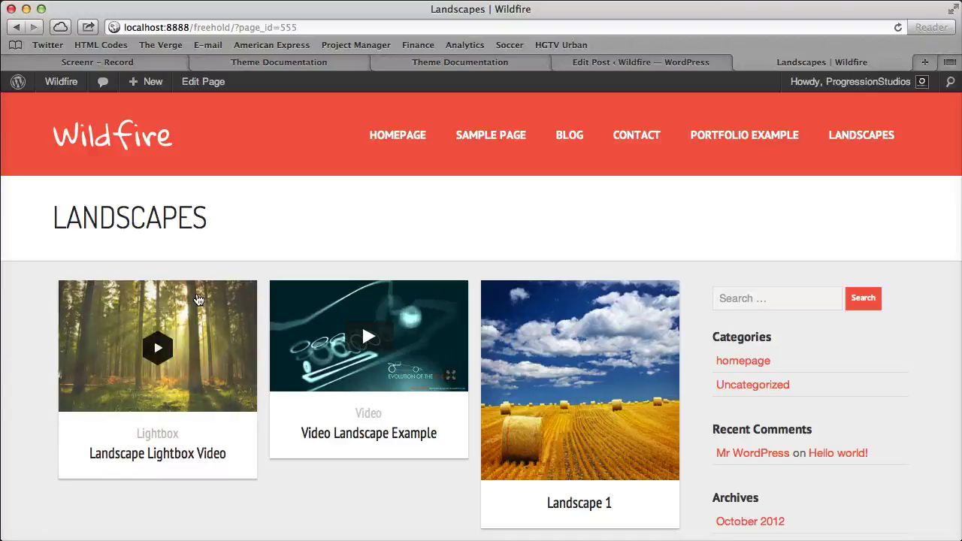
- Play and close the Landscape Lightbox Video, then check its Video Lightbox Link, leaving it unchanged
click(194, 314)
click(253, 207)
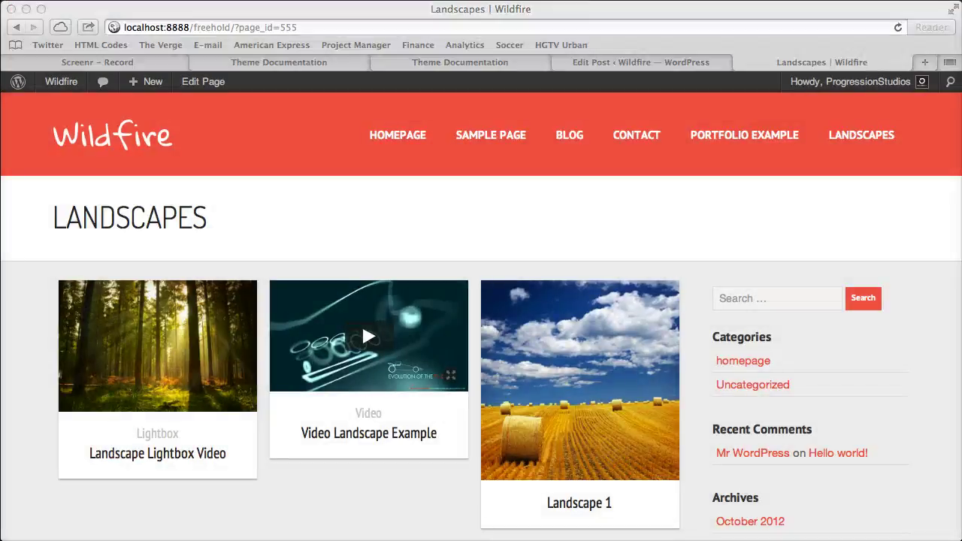
click(606, 64)
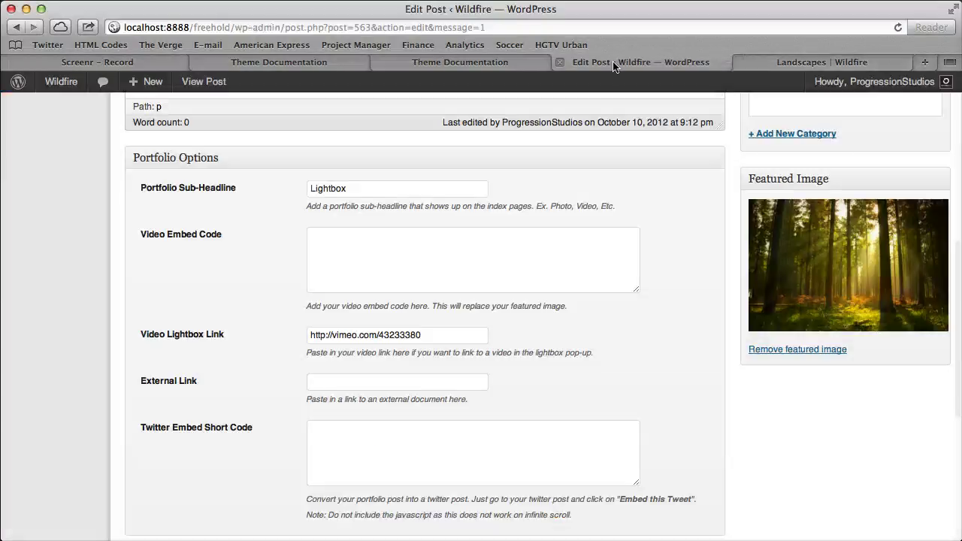
click(323, 336)
text(s)
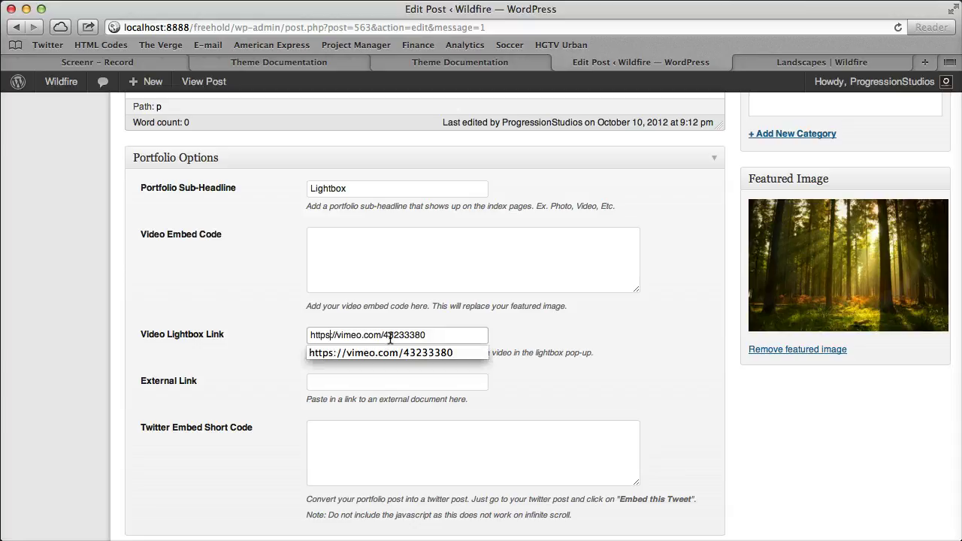
key(BackSpace)
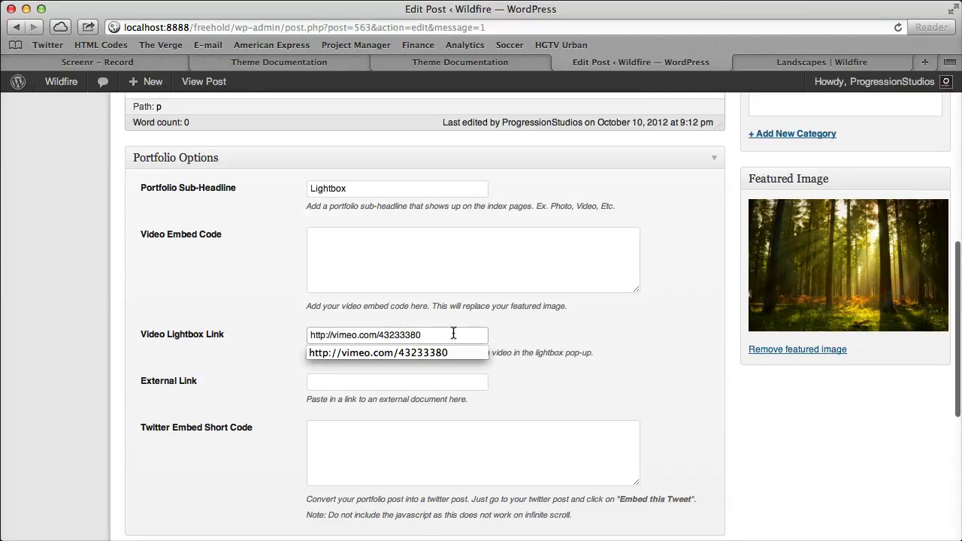
- Reload the Landscapes page, replay the lightbox video, and scroll down the portfolio grid
scroll(453, 333, up, 10)
click(904, 189)
click(822, 61)
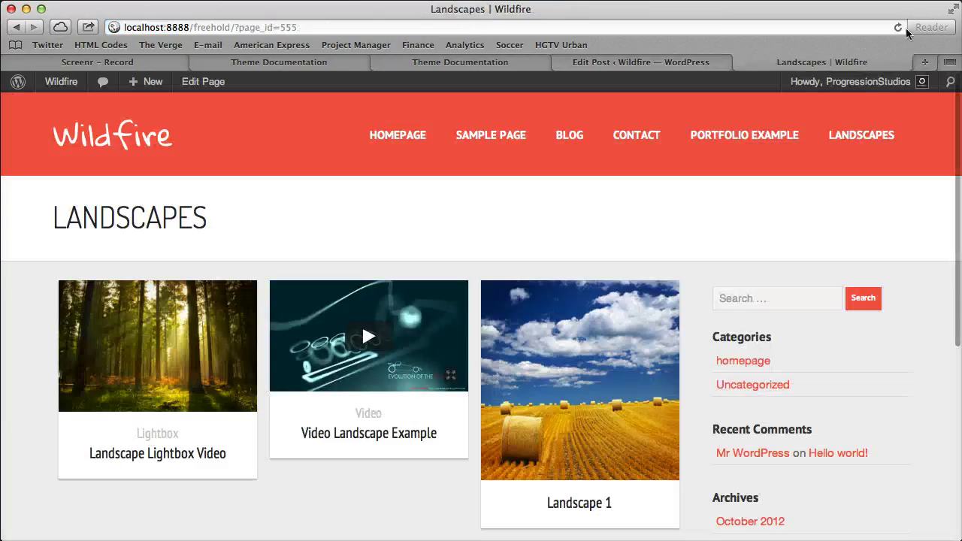
click(899, 28)
click(162, 345)
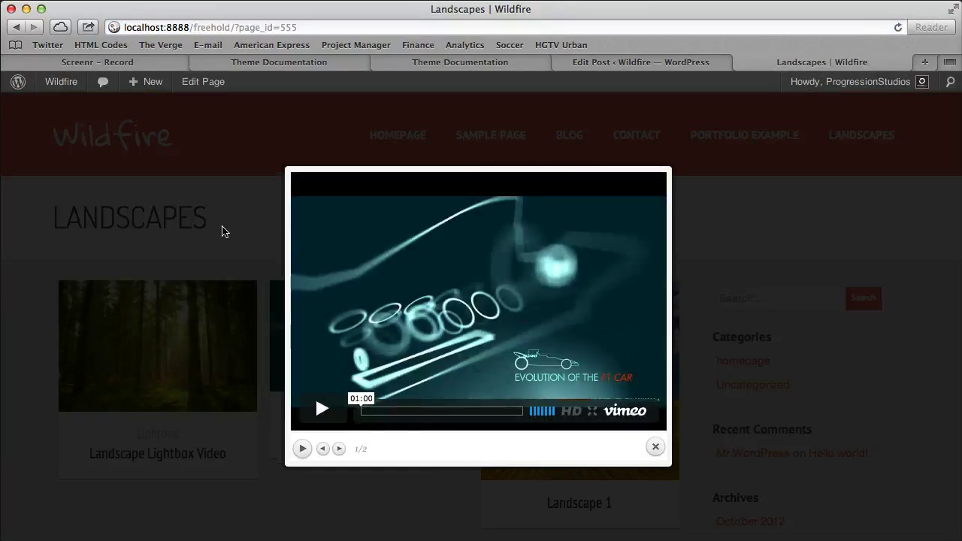
click(222, 231)
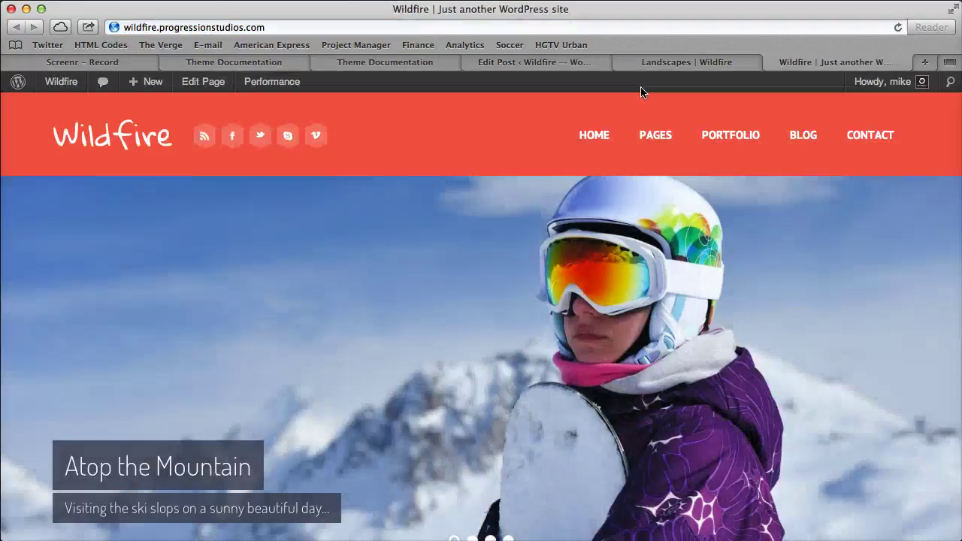
scroll(676, 211, down, 5)
scroll(670, 222, down, 4)
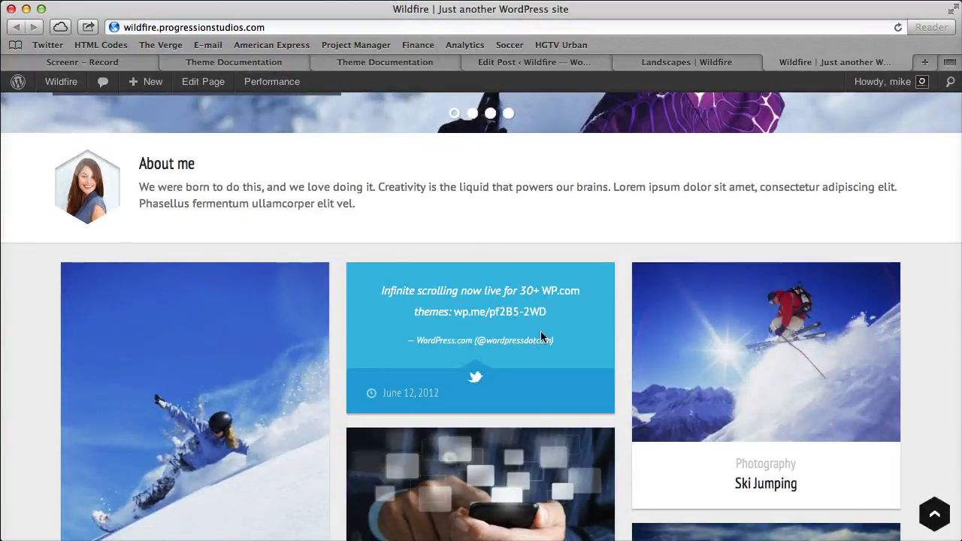
- Close the Wildfire demo tab and scroll through the Landscape Lightbox Video edit screen
click(770, 63)
click(692, 63)
scroll(550, 290, down, 10)
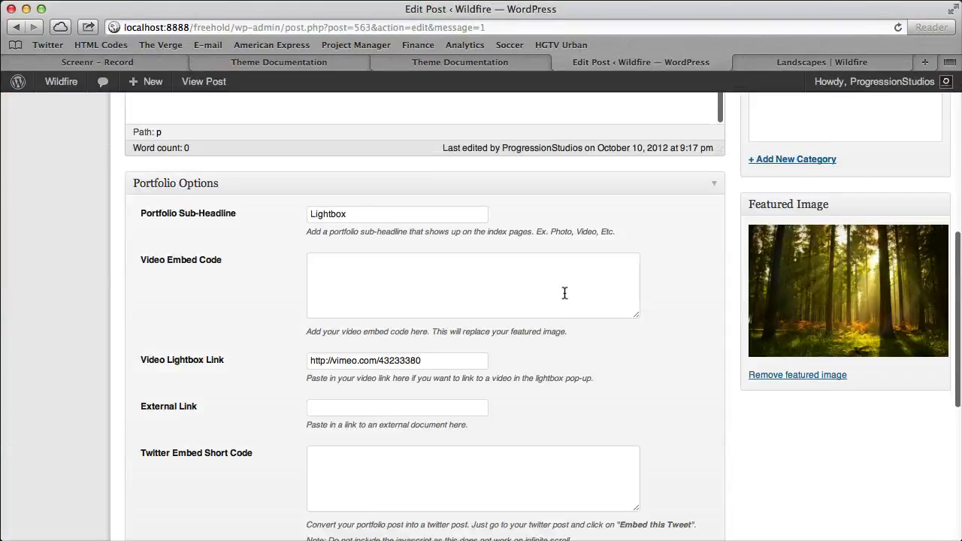
scroll(451, 285, down, 4)
scroll(145, 282, up, 10)
scroll(143, 300, up, 5)
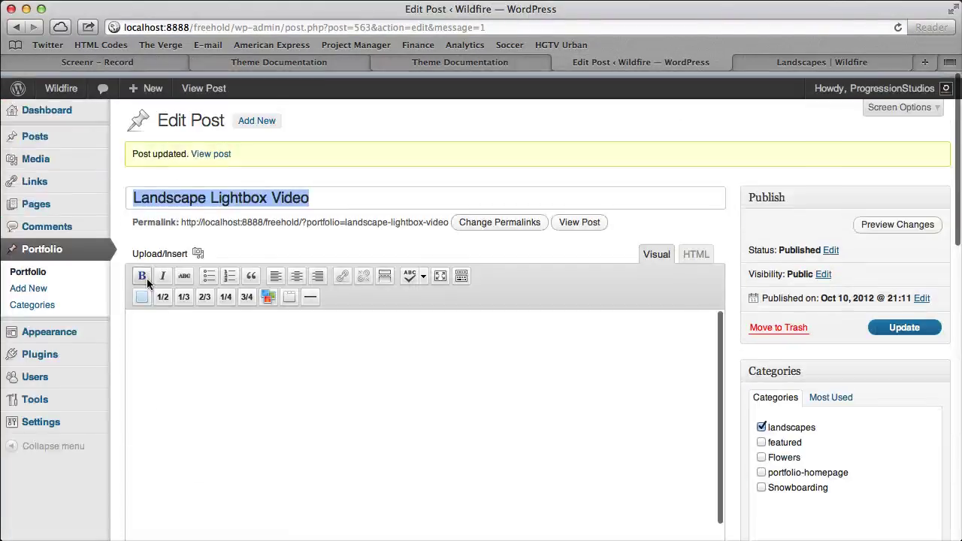
scroll(135, 323, down, 10)
scroll(132, 335, down, 5)
- Check the Twitter Embed Short Code field, confirming it is still blank
drag(139, 414, 248, 419)
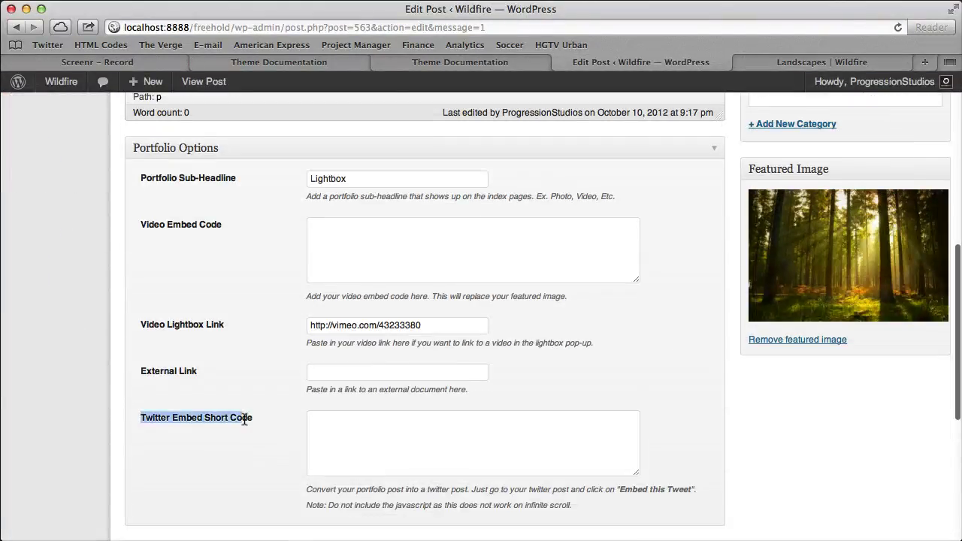
click(256, 417)
click(369, 434)
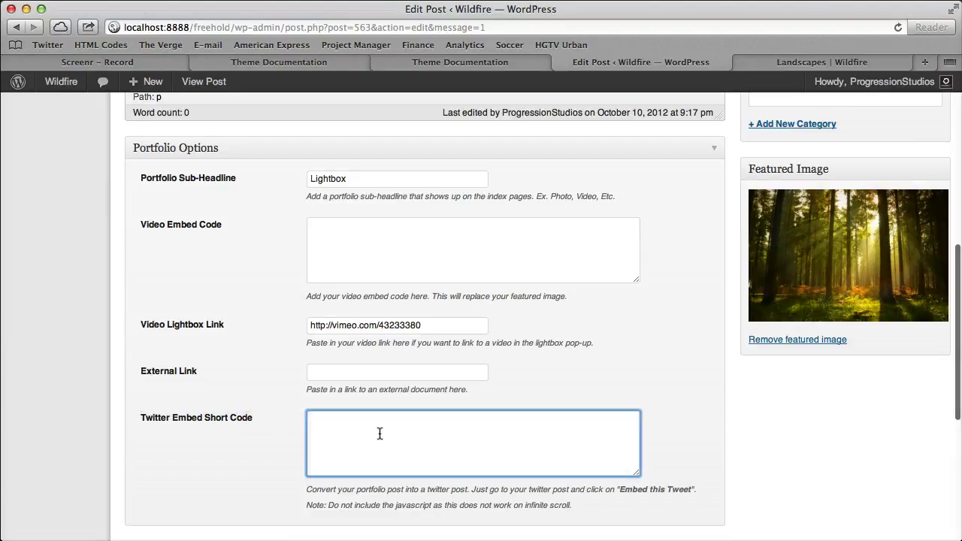
scroll(379, 434, up, 5)
scroll(380, 434, up, 5)
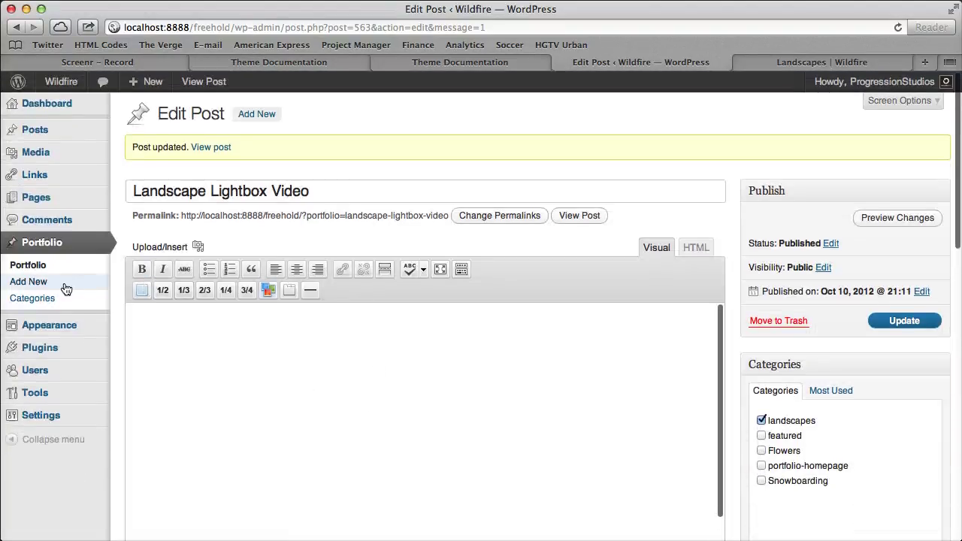
- Start a new portfolio post titled 'Twitter Example 1' in the landscapes category
click(66, 289)
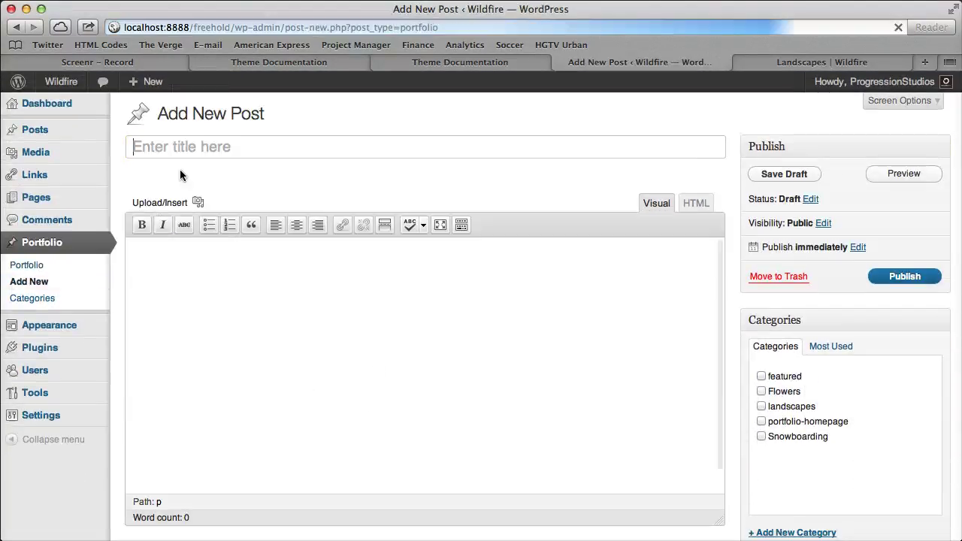
text(Twitt)
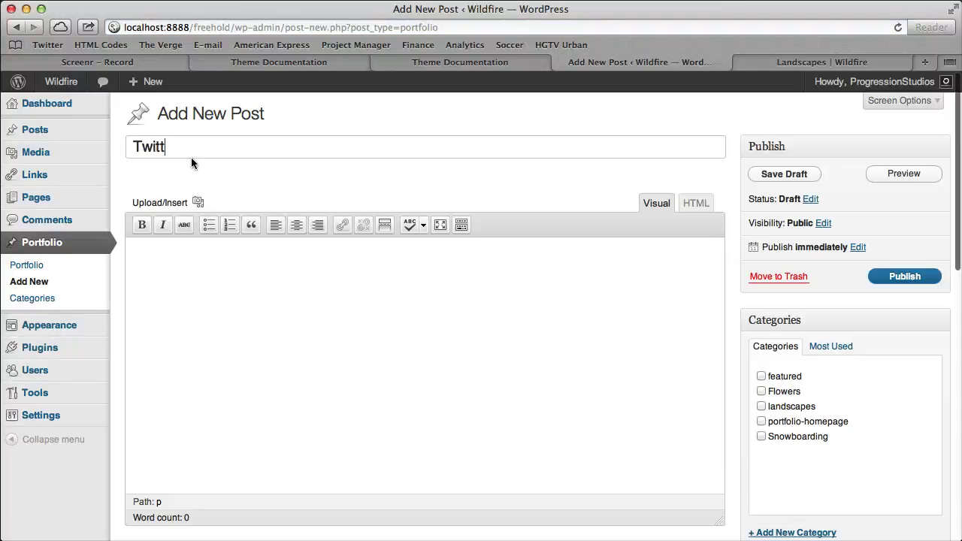
text(er Example 1)
click(795, 408)
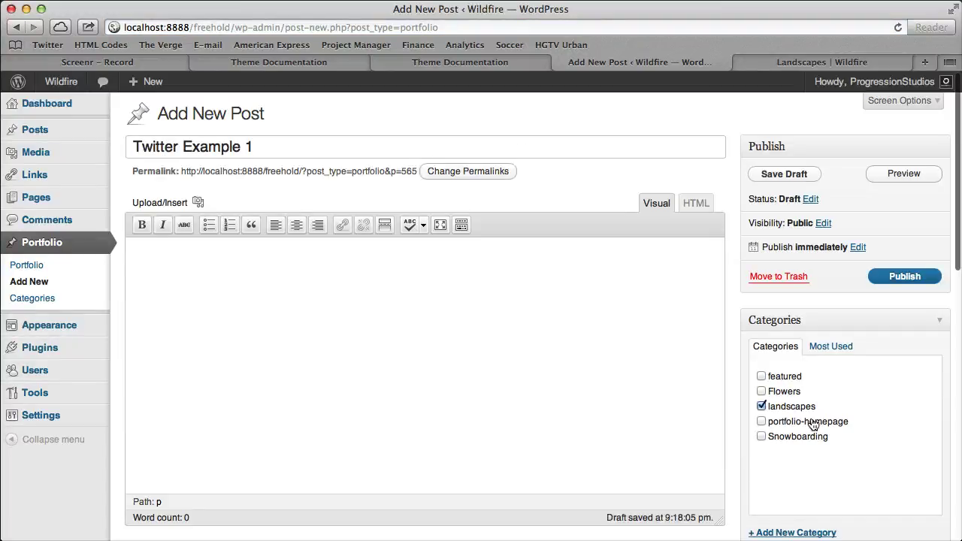
- Glance at the Landscapes page, then load twitter.com in a new tab
mouse_move(822, 62)
click(801, 63)
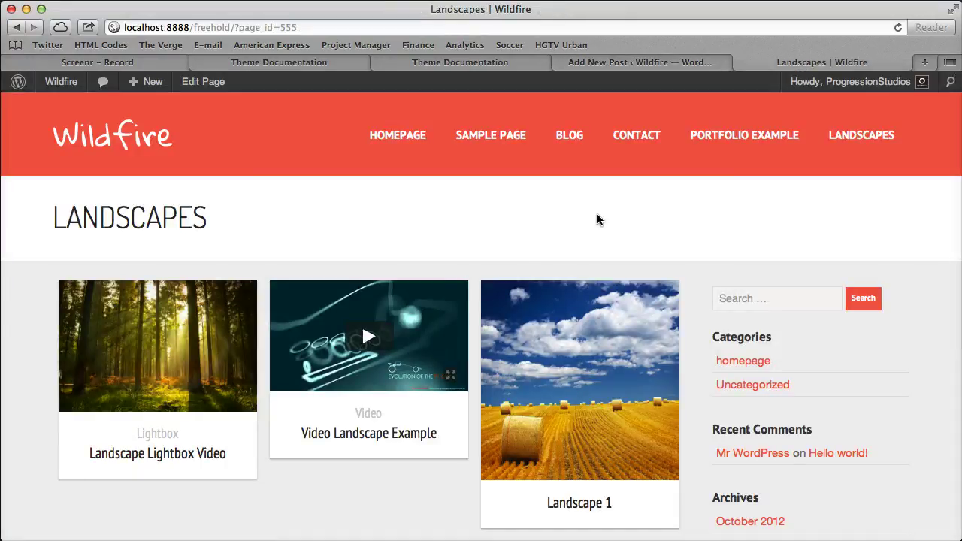
click(644, 63)
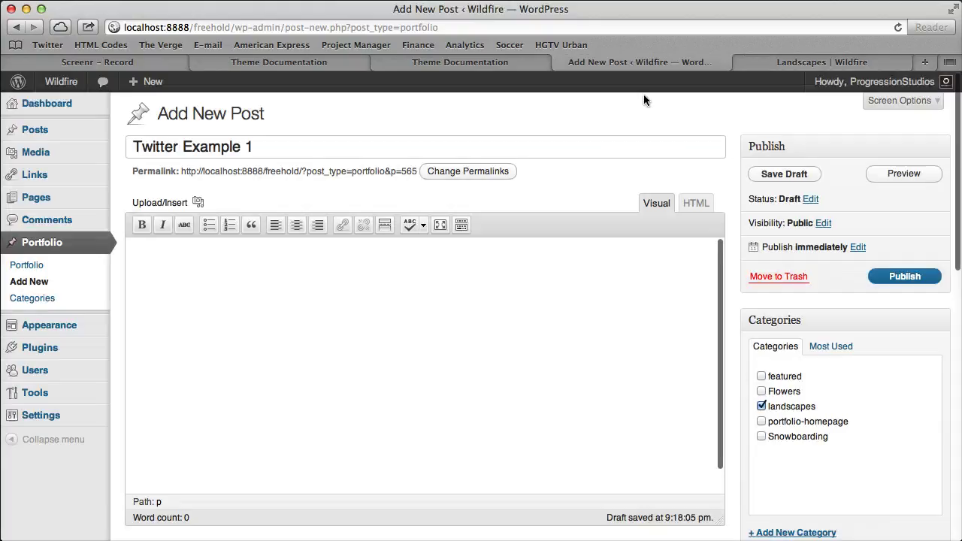
key(super+t)
text(twitter.com)
key(Return)
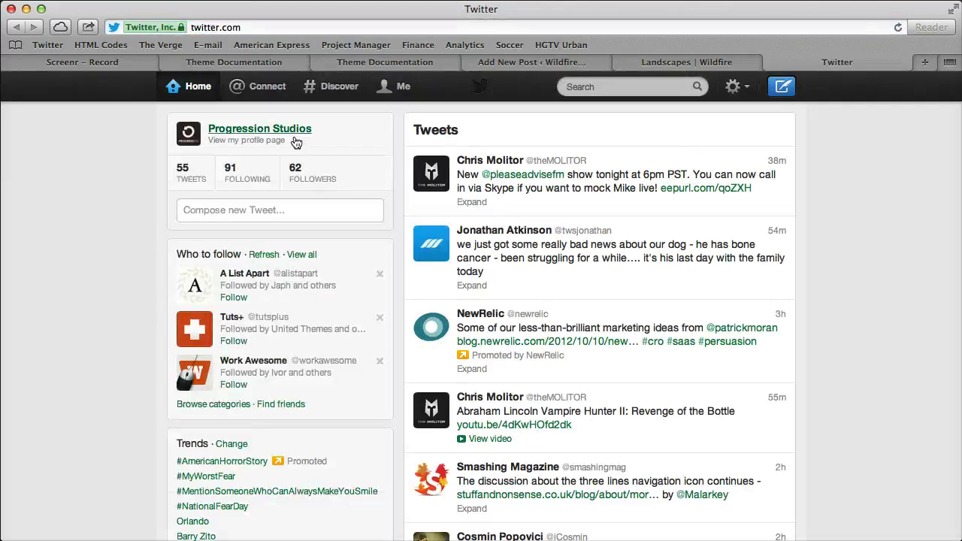
- Open the Progression Studios profile and browse its tweets
click(295, 142)
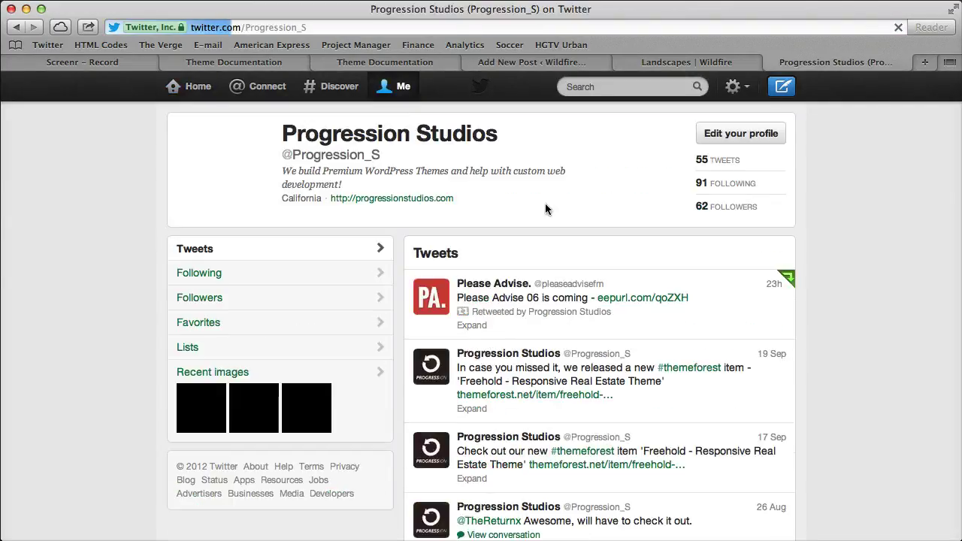
click(754, 399)
click(744, 383)
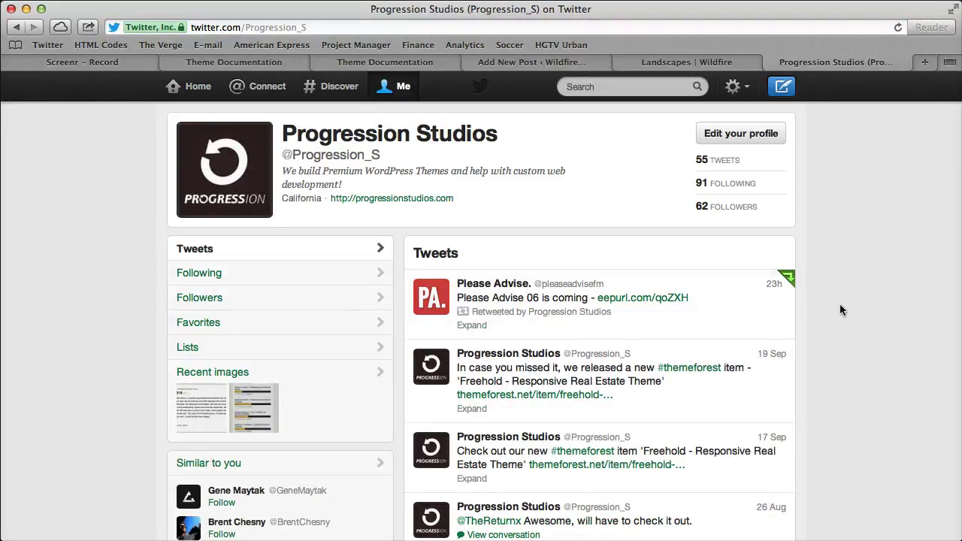
scroll(856, 317, down, 5)
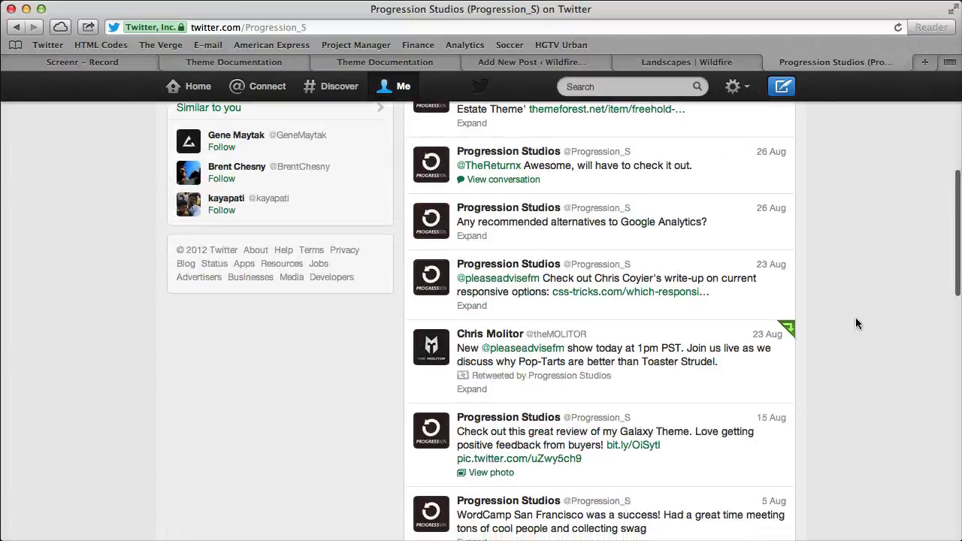
scroll(856, 317, up, 4)
scroll(863, 349, up, 2)
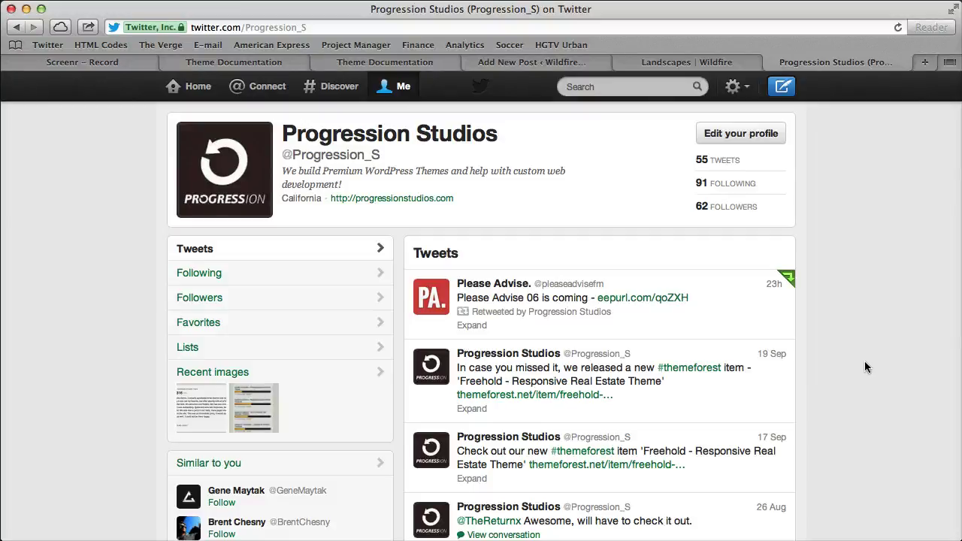
scroll(864, 361, down, 5)
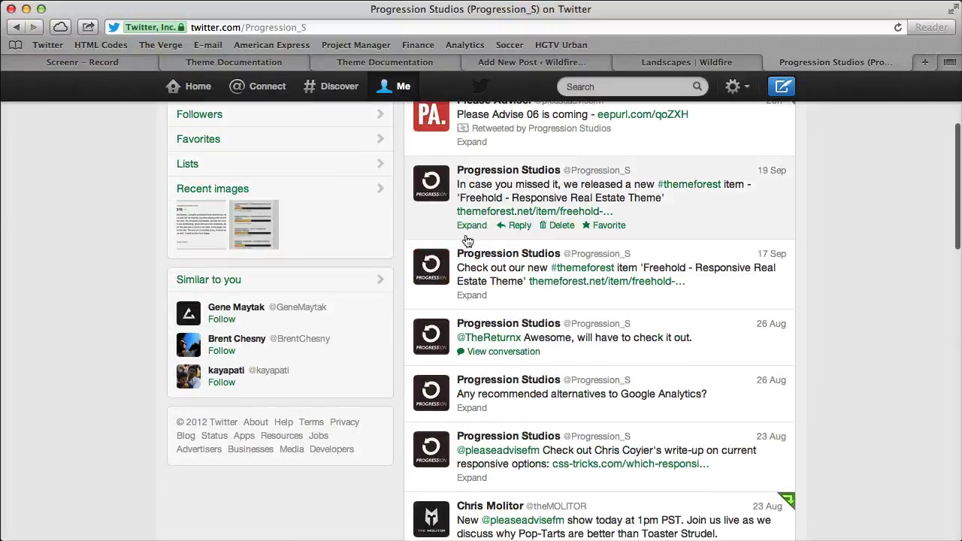
- Expand the 19 Sep Freehold theme tweet and open its own status page
mouse_move(620, 380)
click(778, 194)
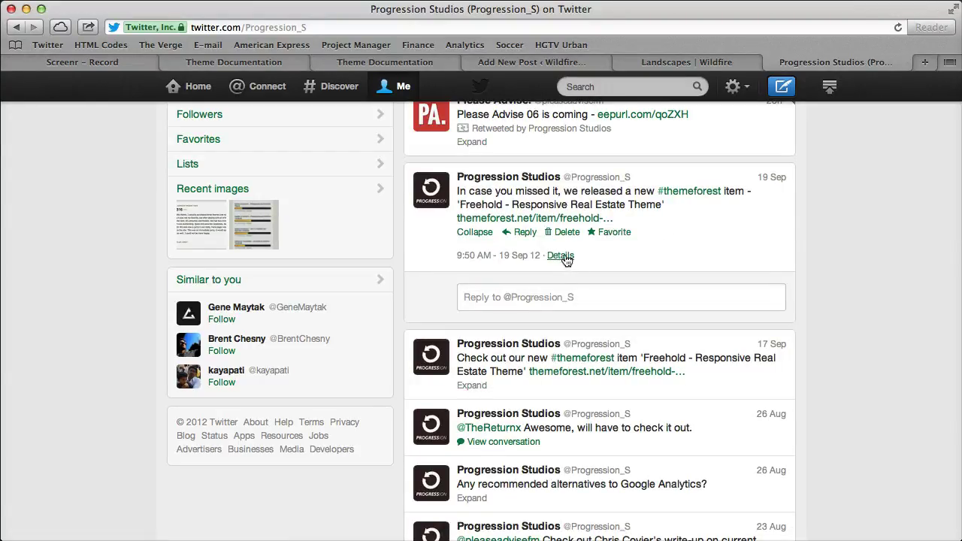
click(564, 256)
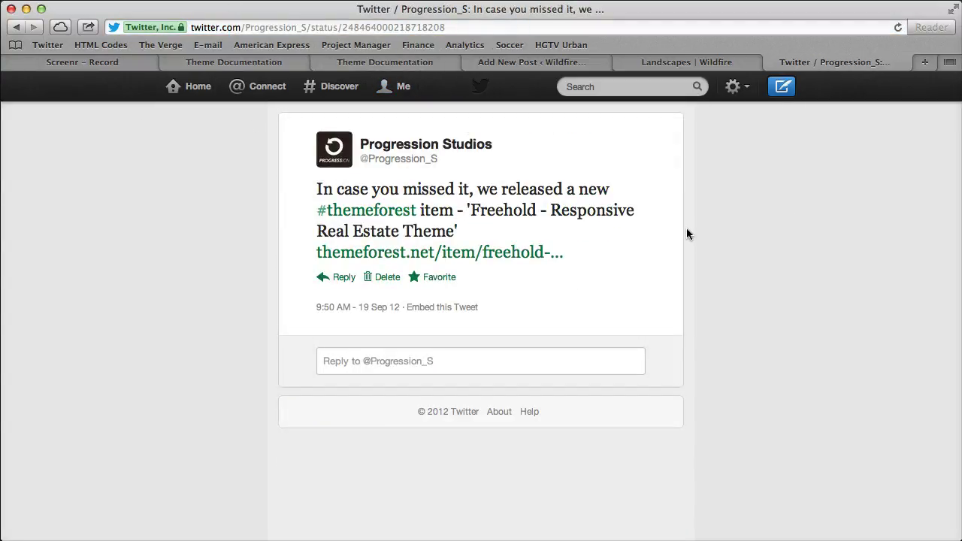
scroll(440, 313, down, 1)
scroll(440, 308, up, 1)
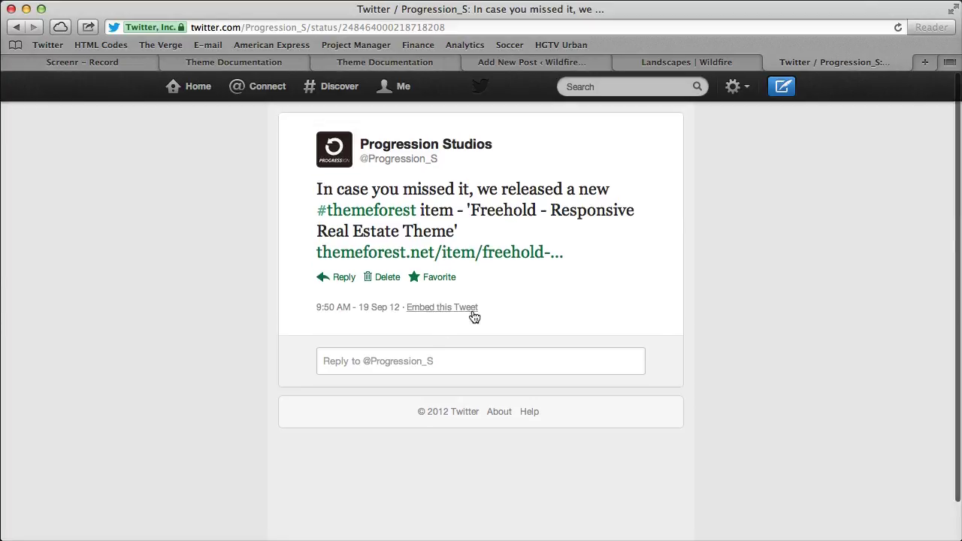
- Open the tweet's embed dialog and compare the Link, Shortcode and HTML formats, ending on HTML
click(436, 309)
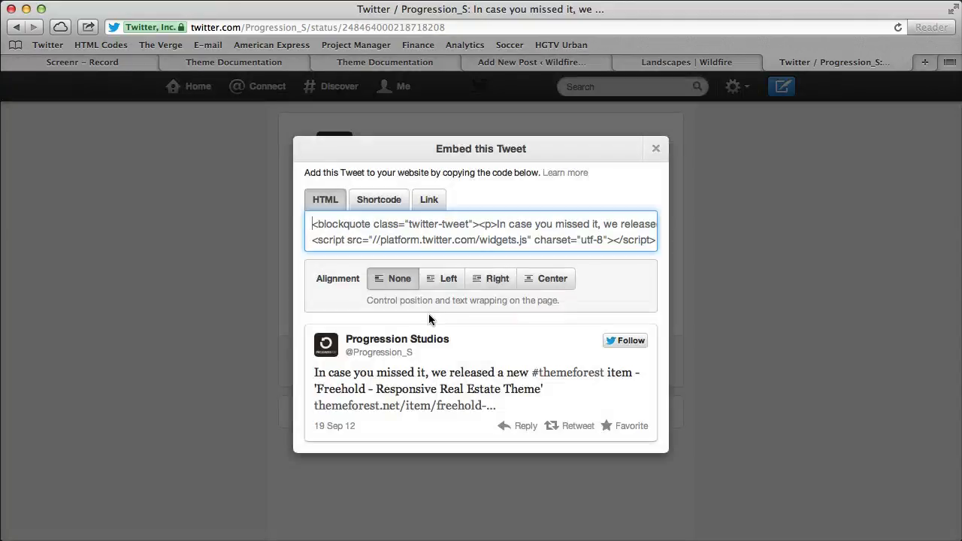
click(435, 204)
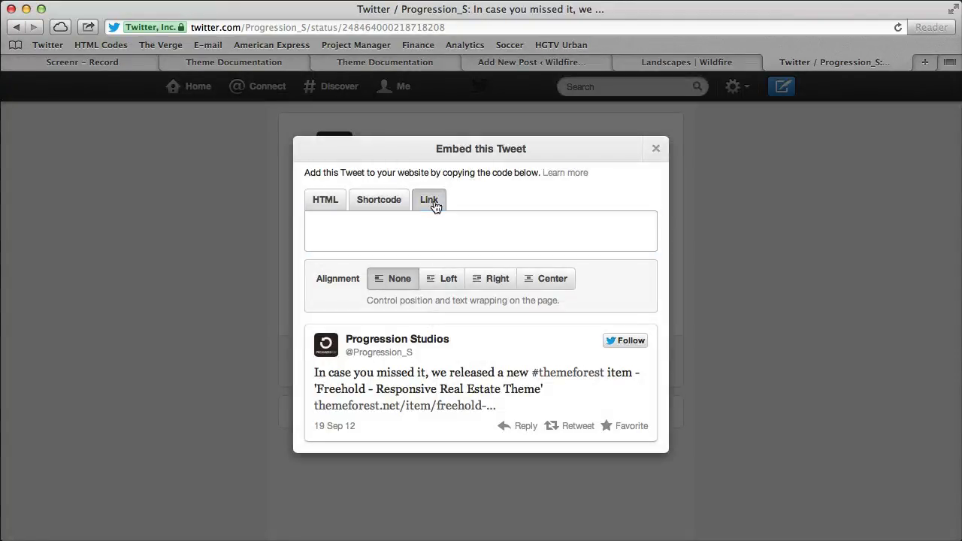
click(378, 201)
click(324, 201)
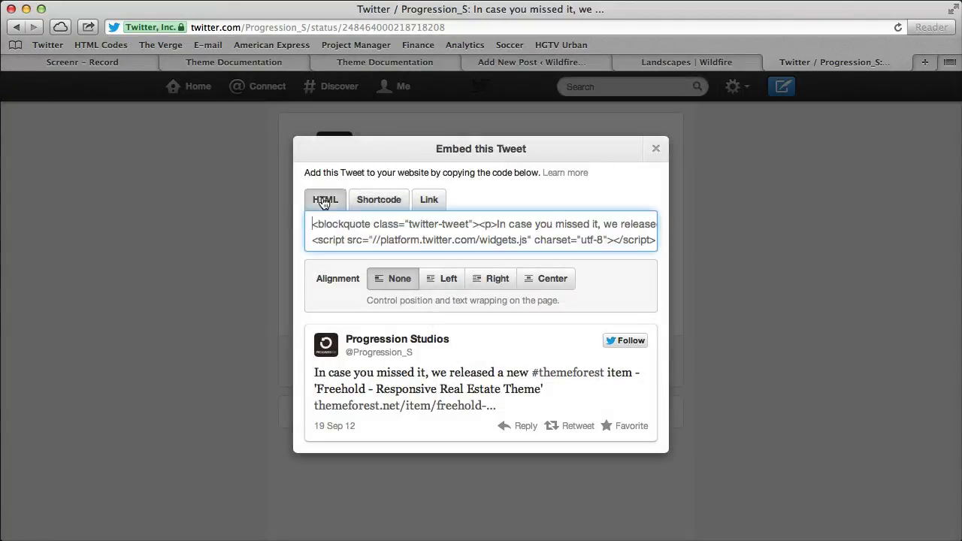
click(379, 200)
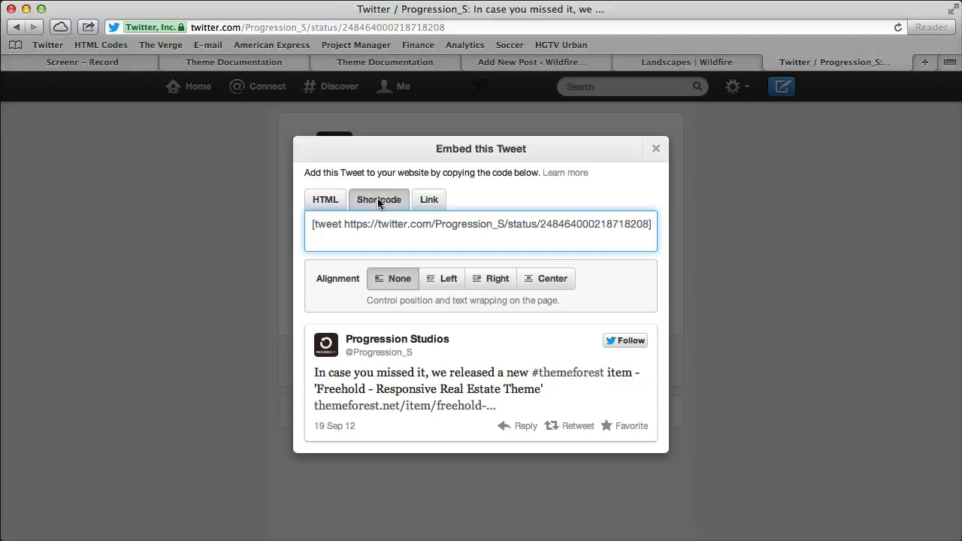
click(321, 201)
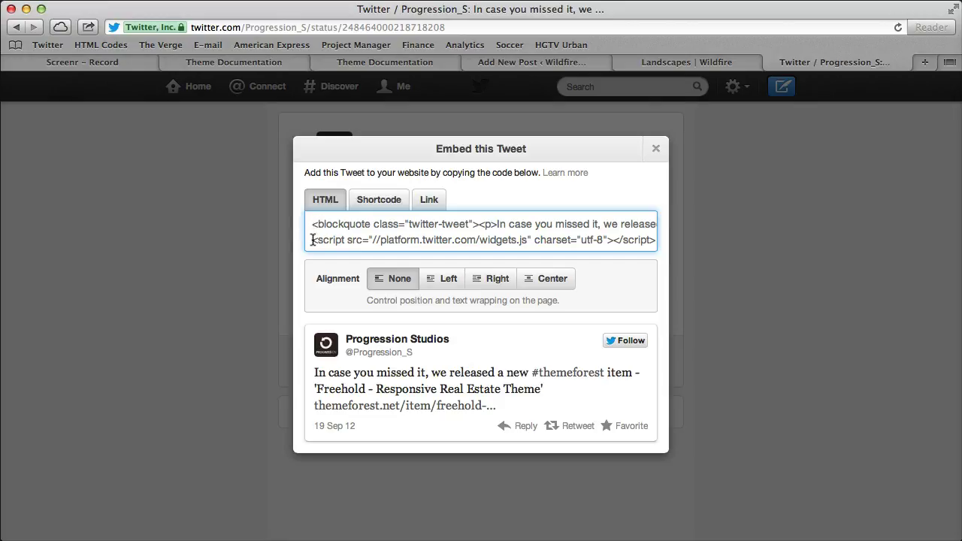
- Copy the full HTML embed code and return to the Wildfire Landscapes tab
drag(312, 240, 655, 238)
click(475, 237)
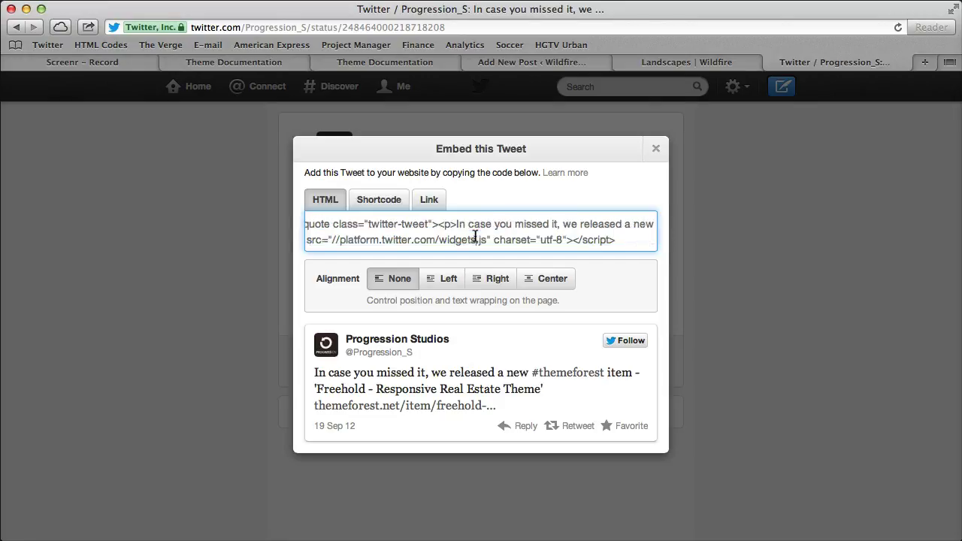
triple_click(406, 224)
right_click(406, 224)
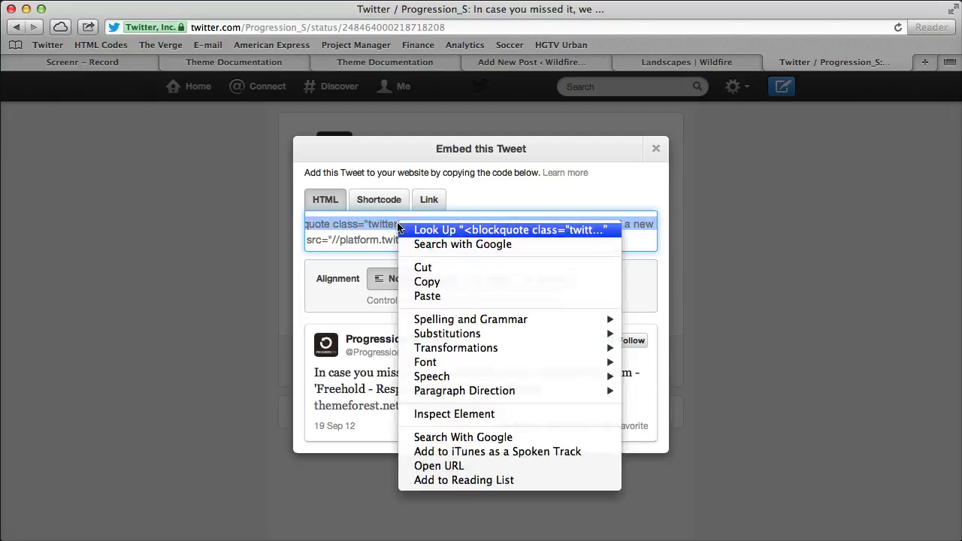
click(347, 230)
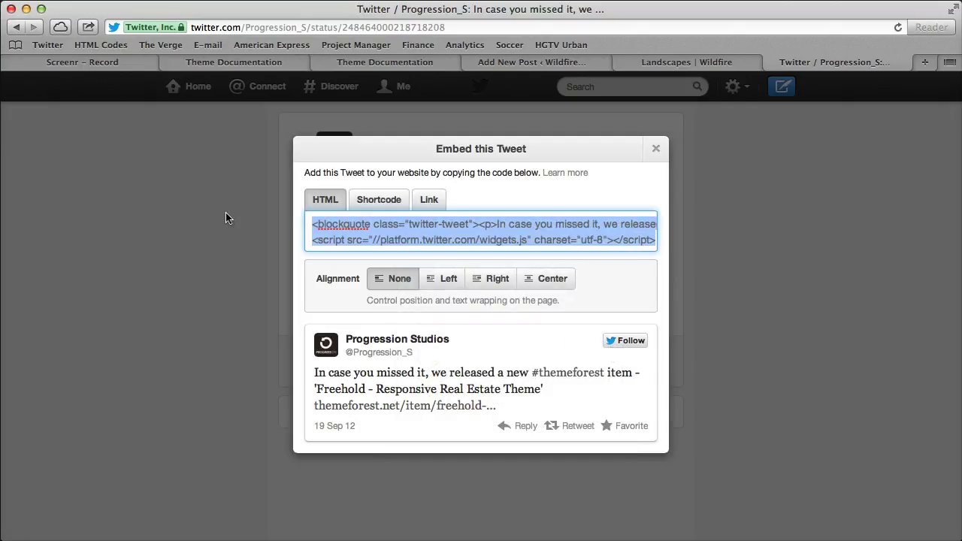
right_click(375, 226)
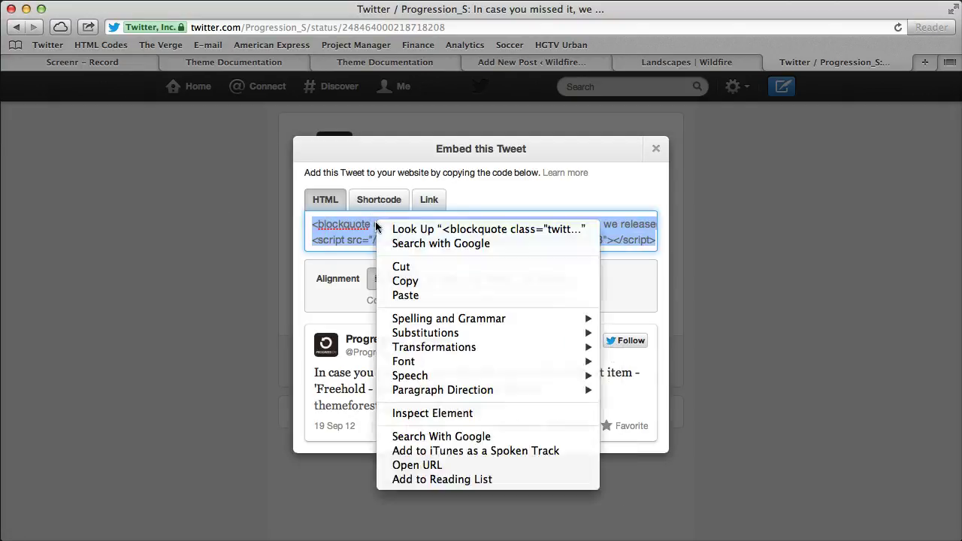
click(412, 282)
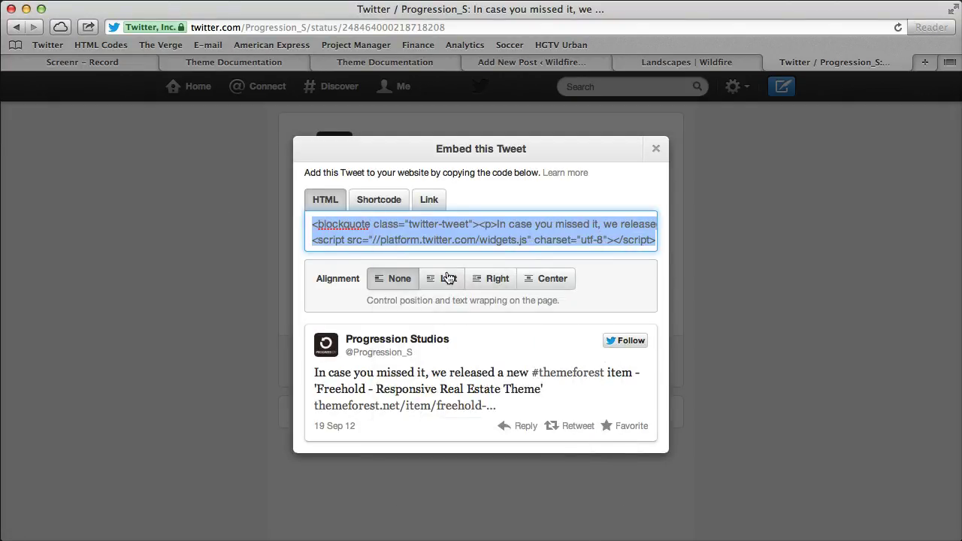
right_click(471, 220)
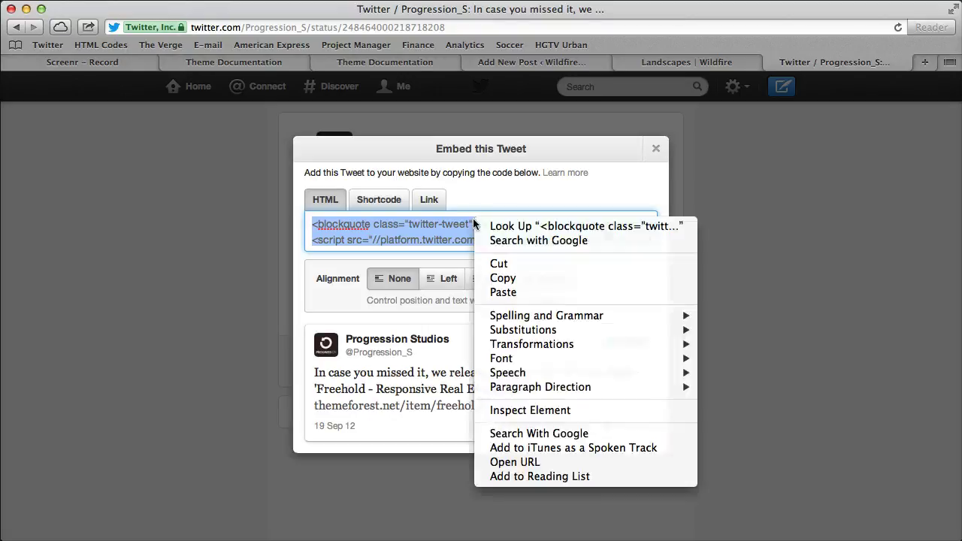
click(496, 280)
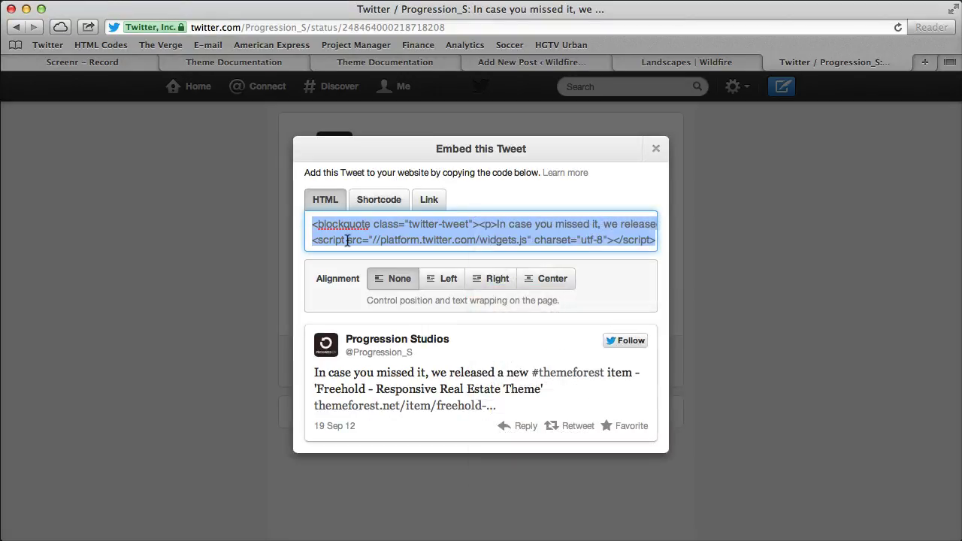
click(695, 63)
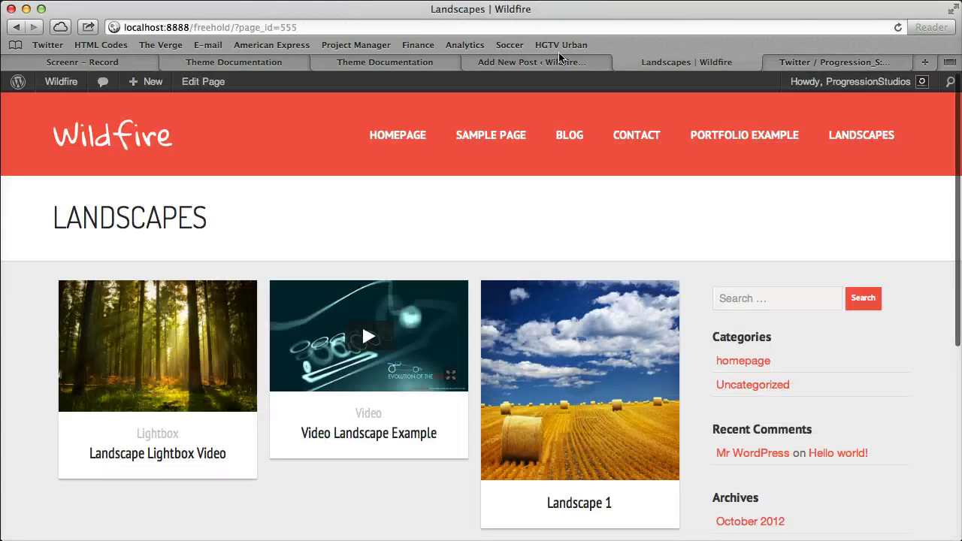
- Paste the Freehold tweet's embed code into Twitter Example 1's Twitter Embed Short Code field
click(548, 68)
scroll(257, 189, down, 3)
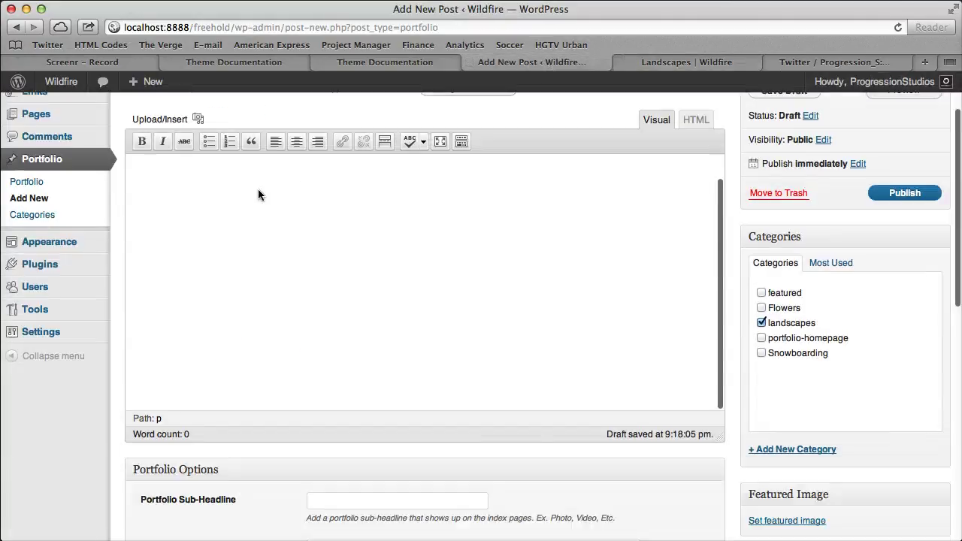
scroll(260, 184, down, 4)
scroll(260, 184, down, 3)
scroll(180, 181, down, 3)
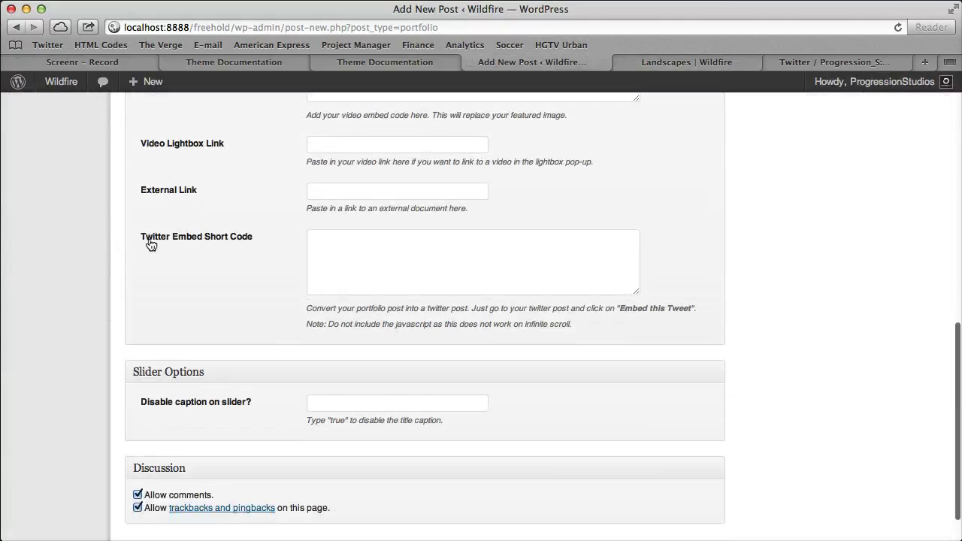
click(370, 238)
right_click(370, 238)
click(395, 275)
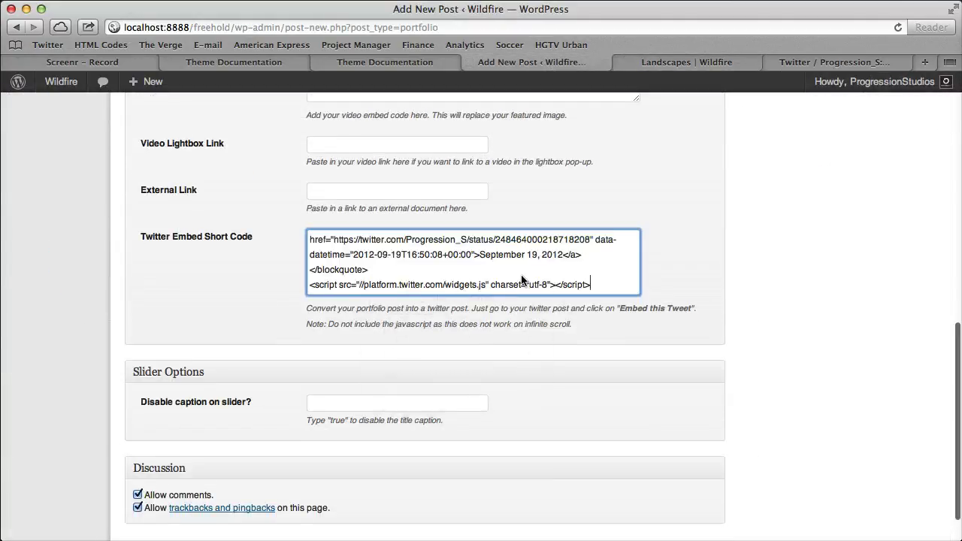
- Delete the script line from the end of the pasted embed code
mouse_move(599, 281)
mouse_down()
mouse_move(305, 284)
mouse_move(600, 284)
mouse_up()
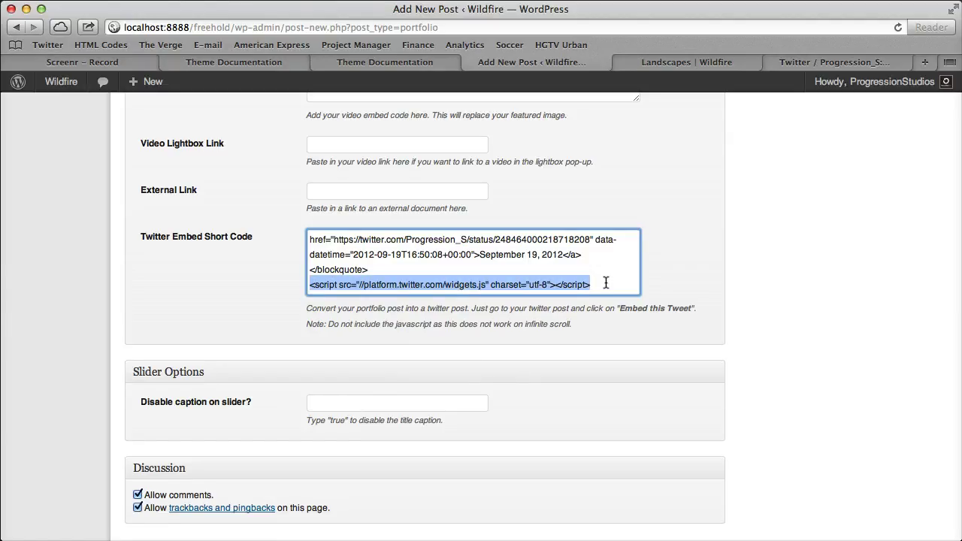
key(BackSpace)
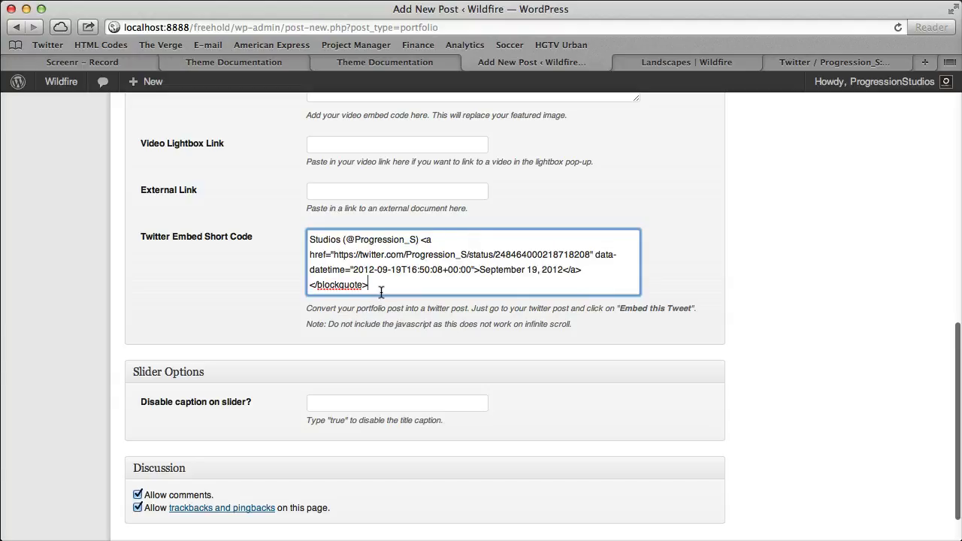
drag(381, 293, 318, 242)
click(365, 269)
scroll(563, 305, up, 15)
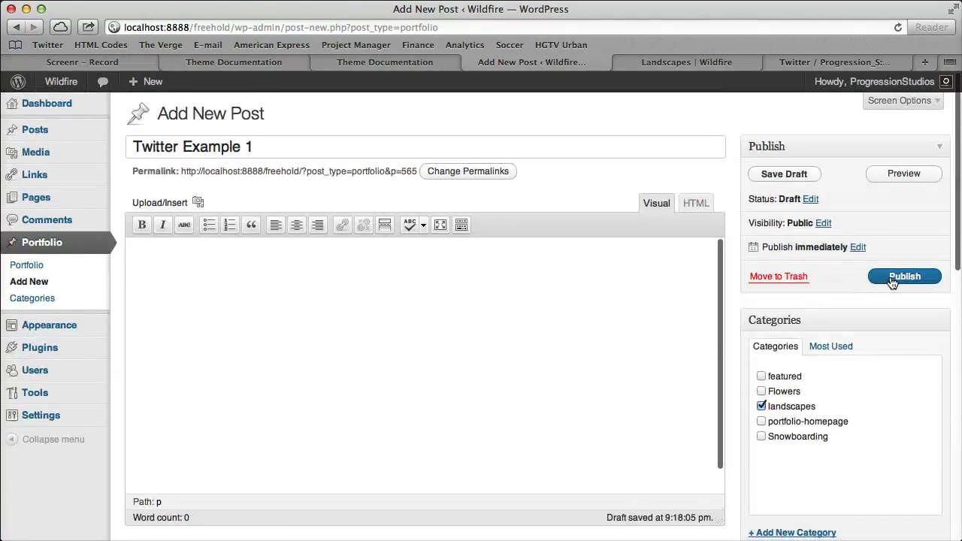
- Publish Twitter Example 1 and reload the Landscapes page to see its blue tweet tile
click(904, 277)
click(706, 63)
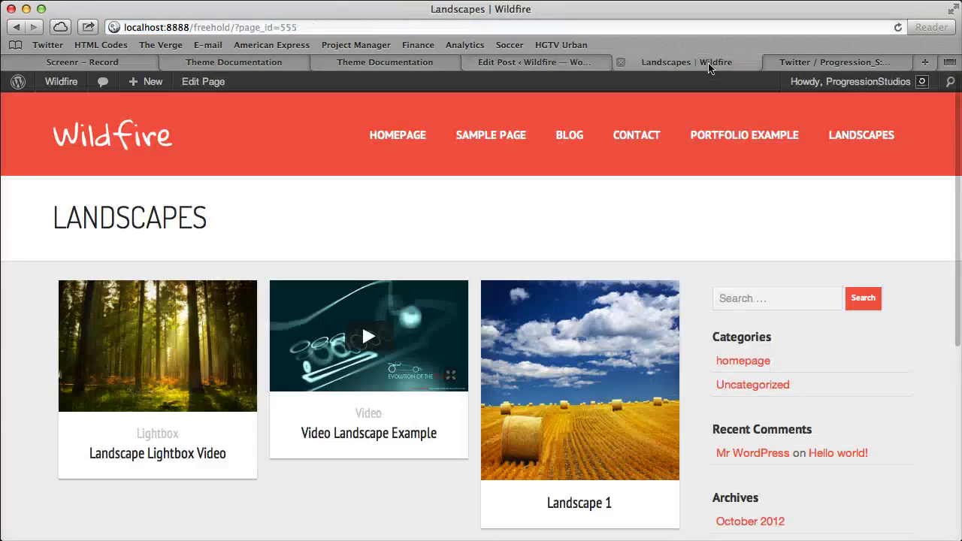
click(898, 28)
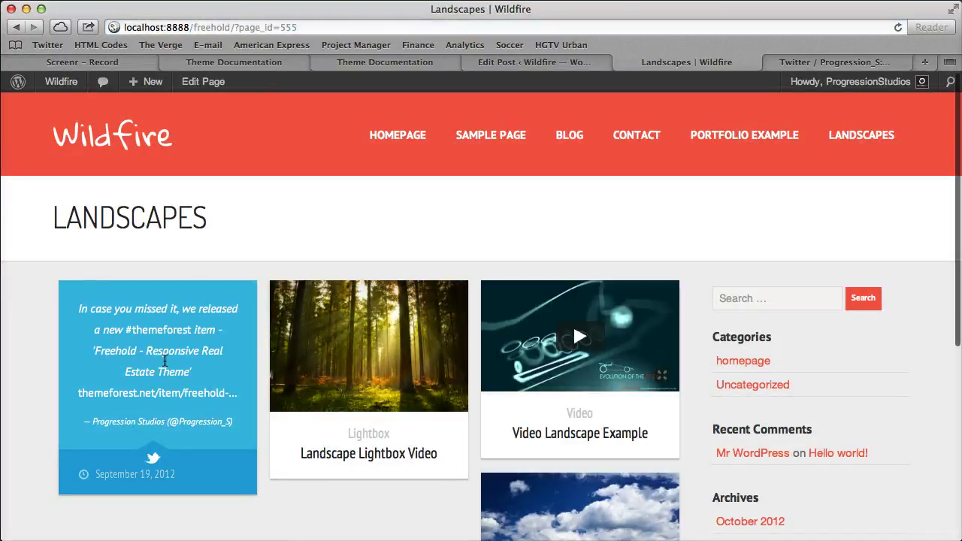
- Start a new portfolio post titled 'Twitter Example 2'
click(522, 64)
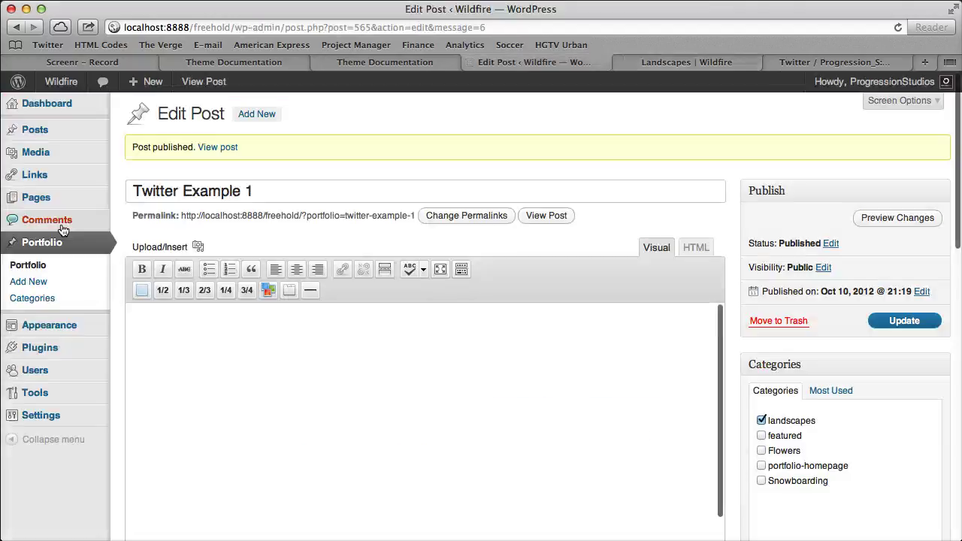
click(38, 280)
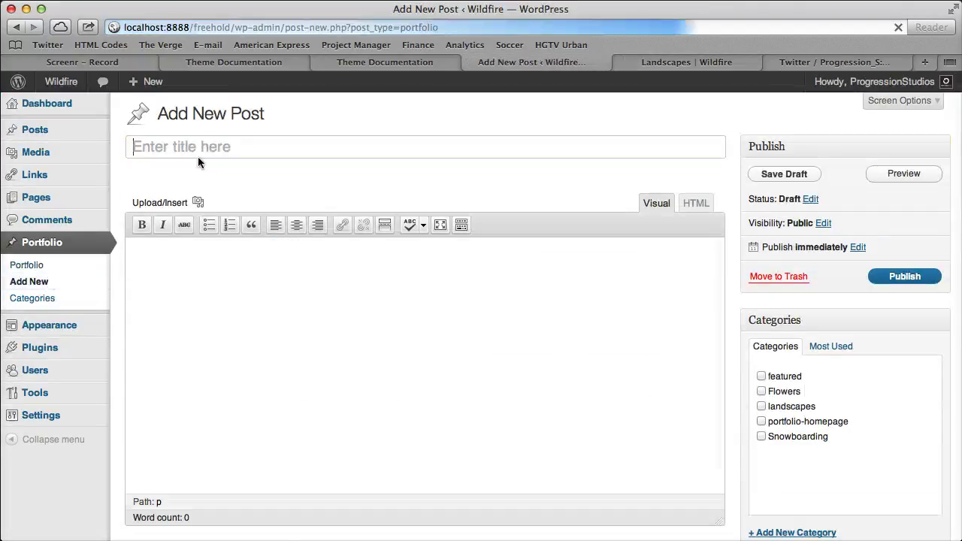
text(Twitter)
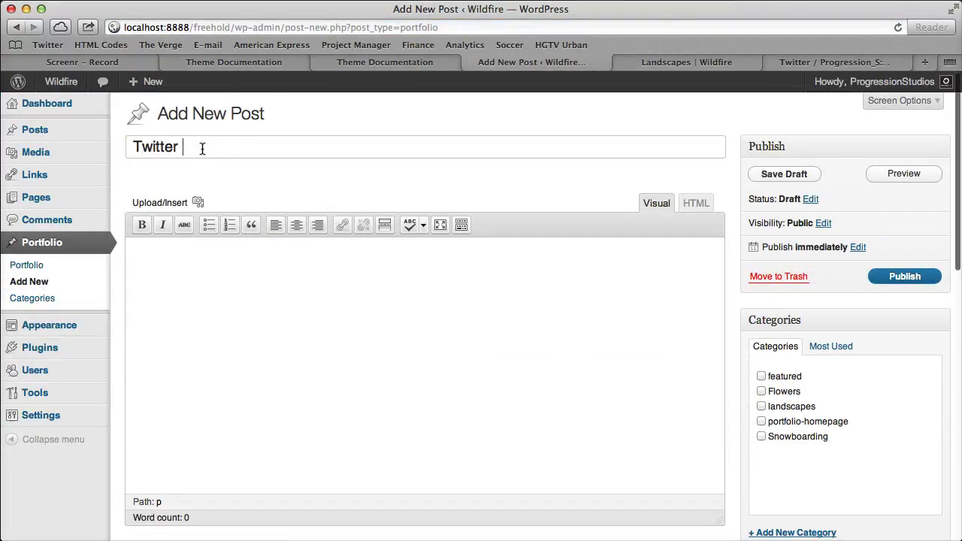
text(mpl2)
key(BackSpace)
text(e 2)
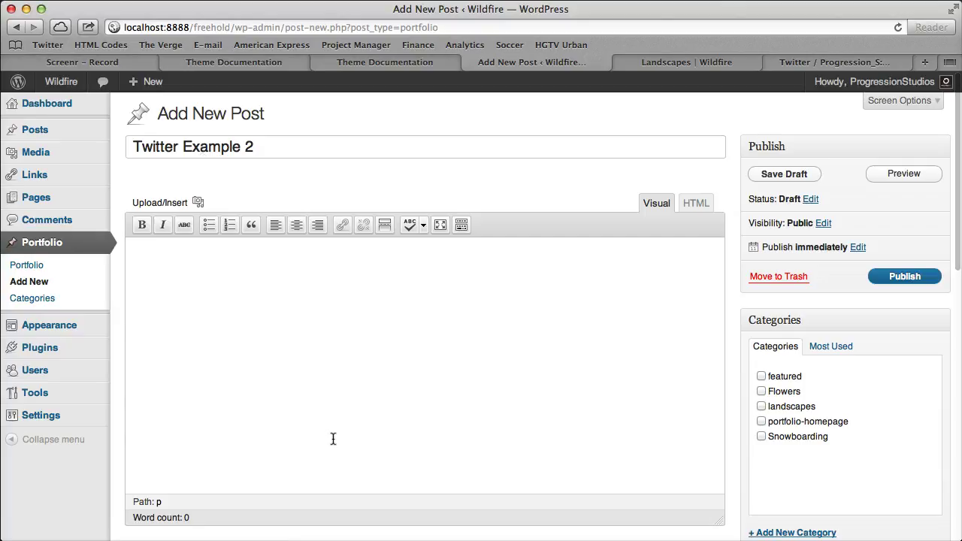
- On Twitter, dismiss the embed dialog and profile summary, then load the twitter.com home feed
click(833, 62)
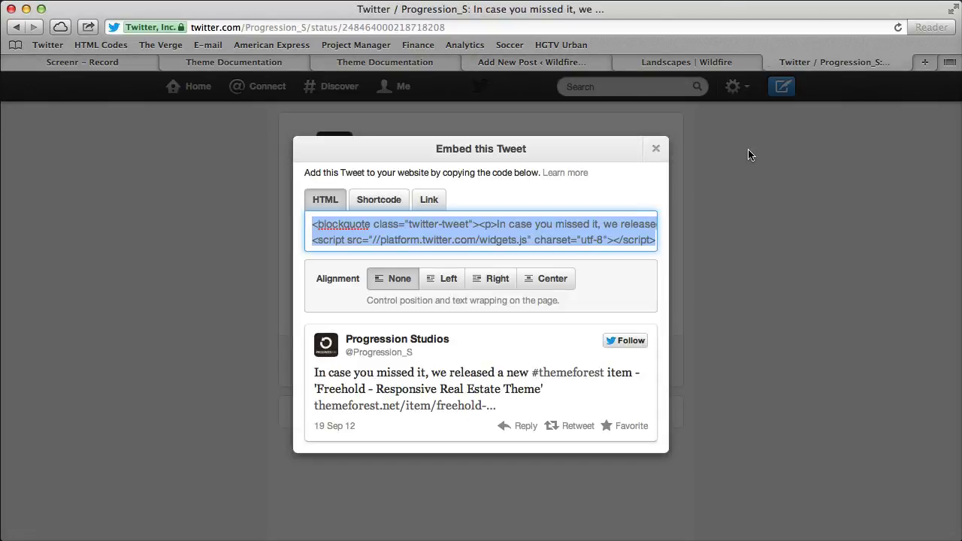
click(656, 149)
click(330, 153)
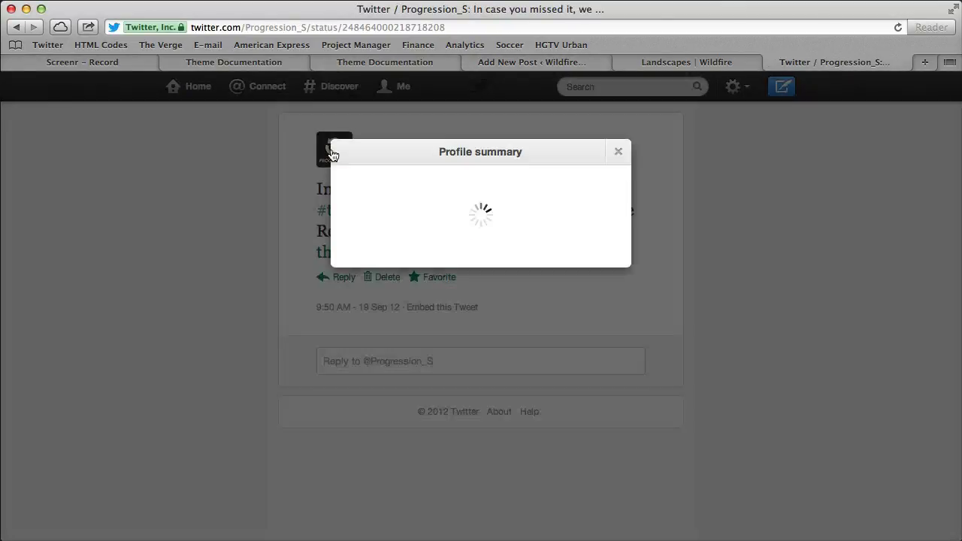
click(617, 152)
click(274, 27)
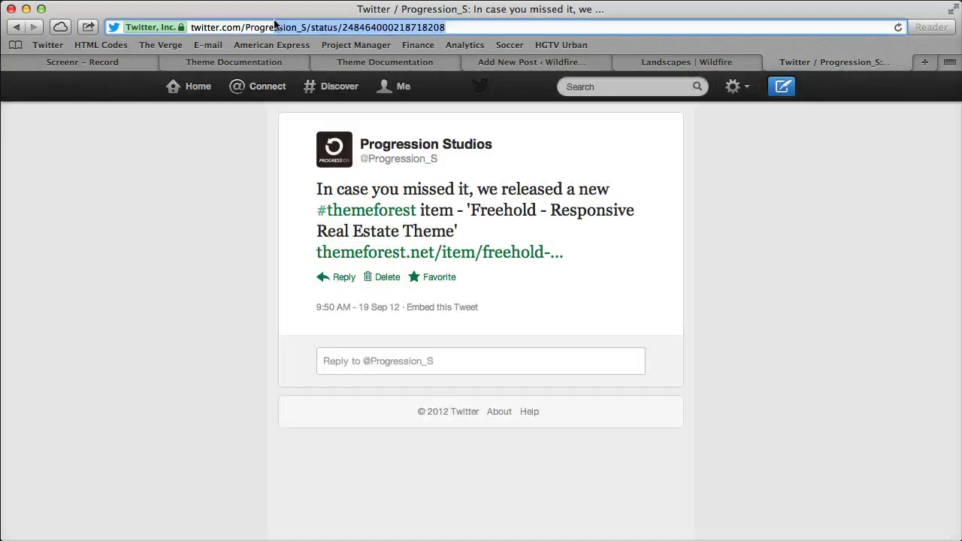
text(twit)
key(Return)
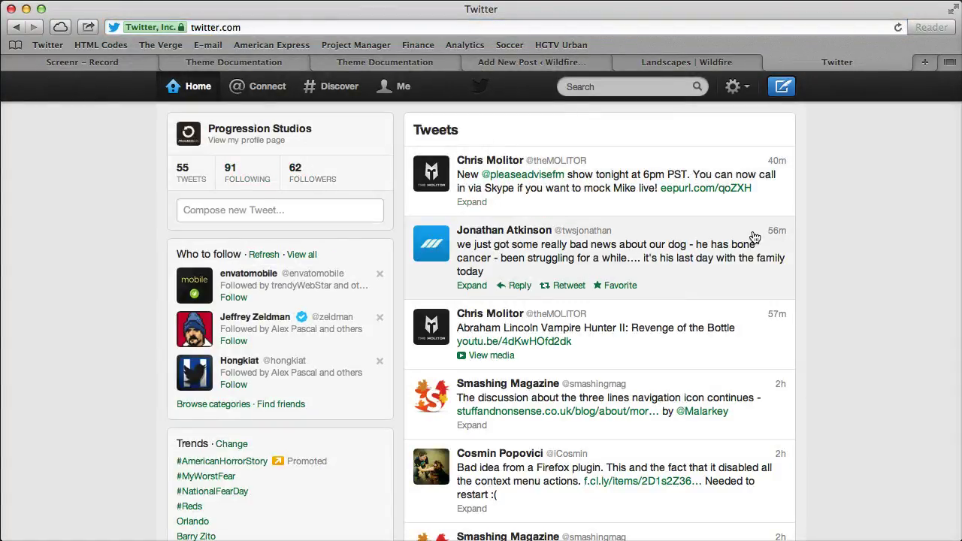
click(686, 167)
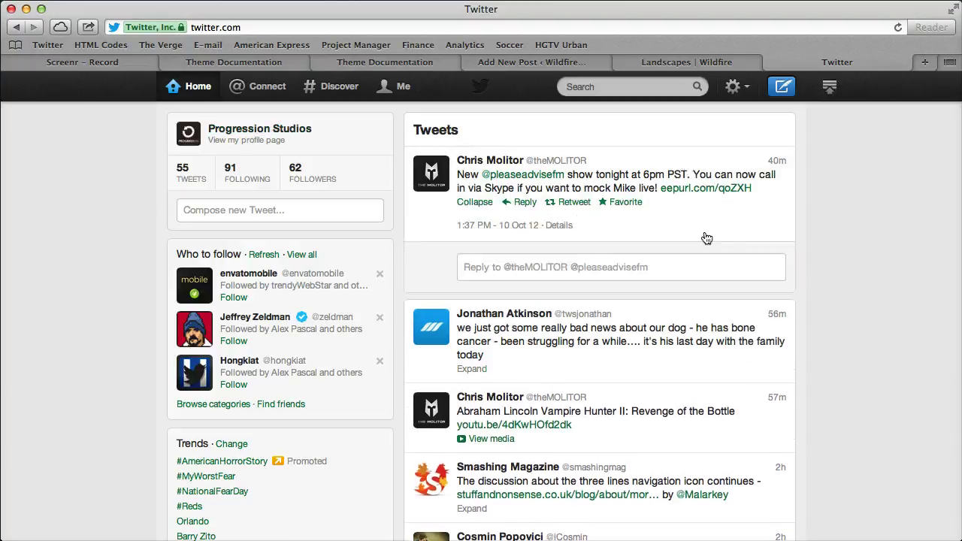
click(560, 225)
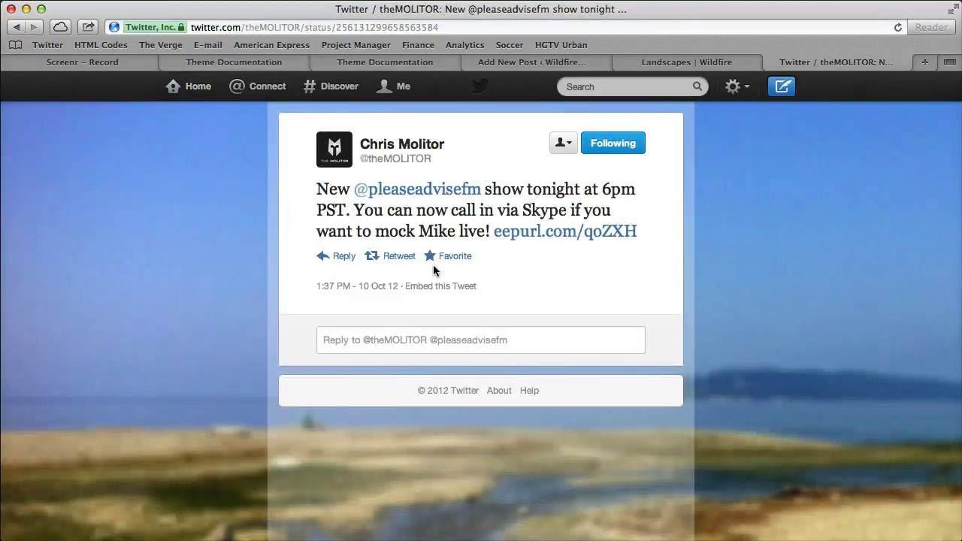
click(447, 290)
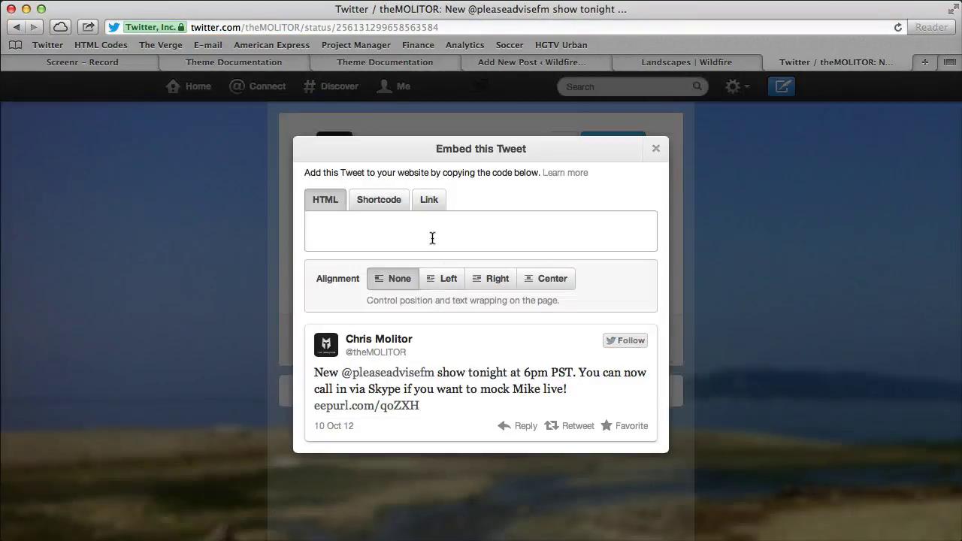
triple_click(341, 223)
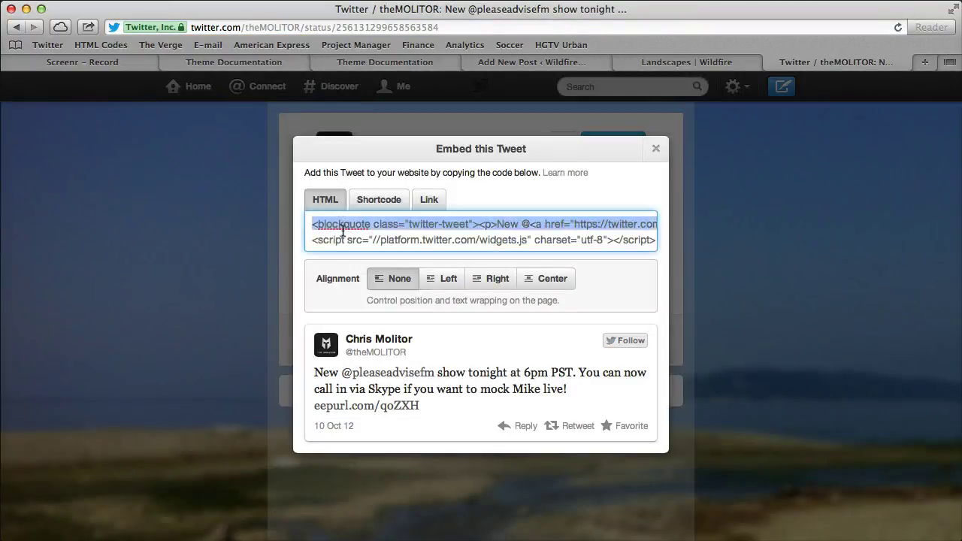
right_click(349, 217)
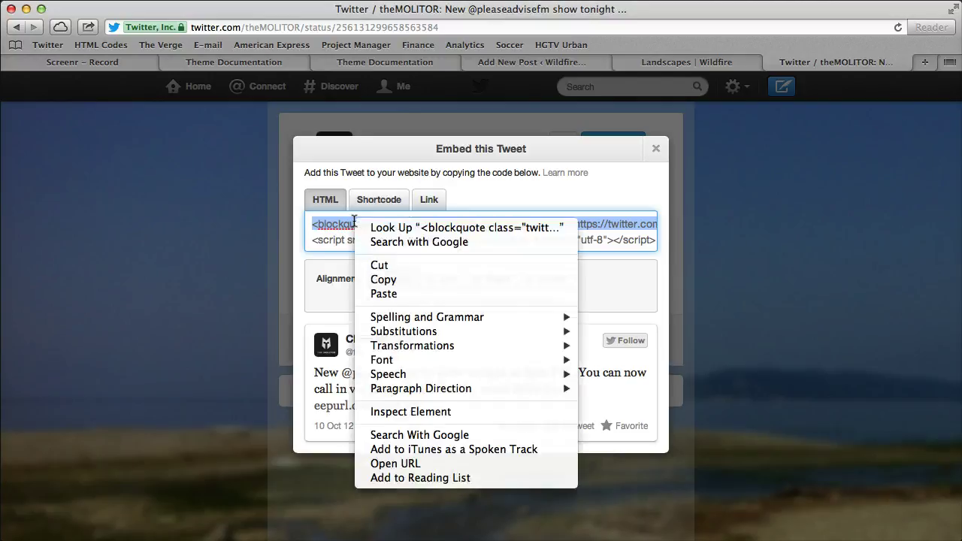
click(388, 280)
- Paste the 10 Oct tweet's embed code into Twitter Example 2's Twitter Embed Short Code field
click(665, 61)
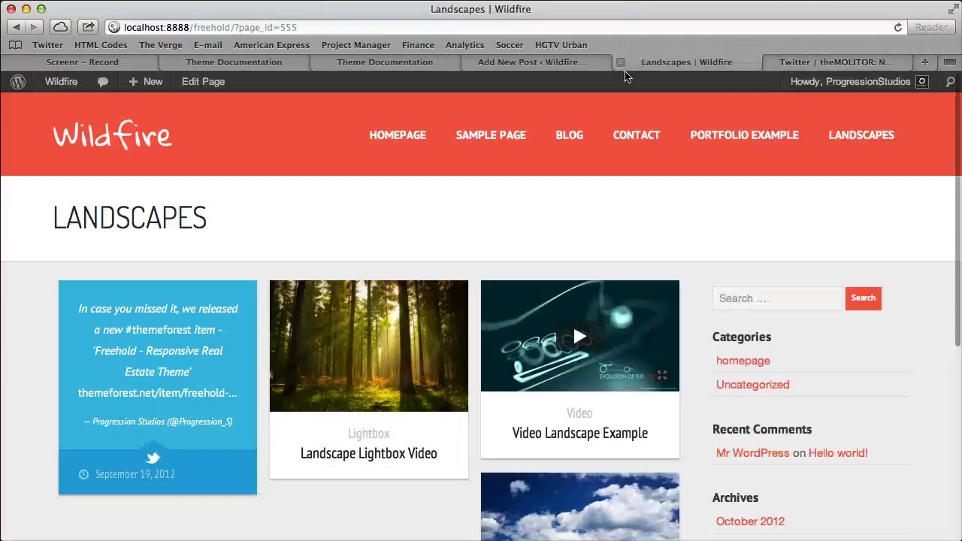
click(583, 62)
scroll(384, 308, down, 10)
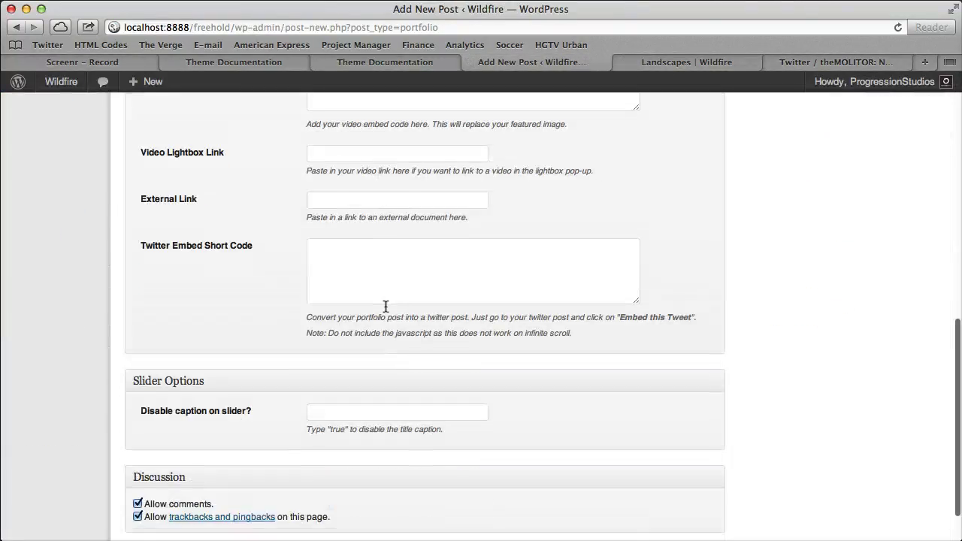
click(378, 266)
right_click(379, 266)
click(408, 302)
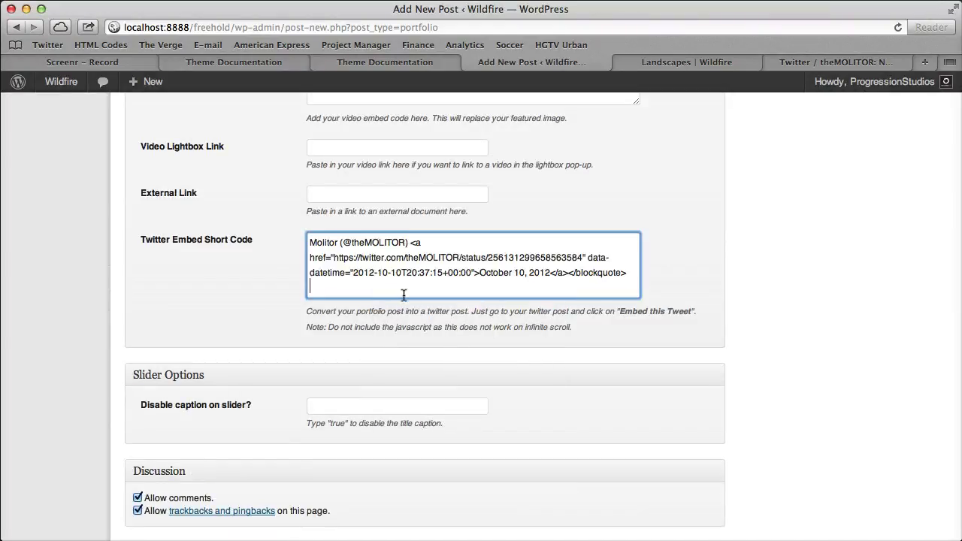
scroll(402, 293, up, 3)
scroll(495, 317, up, 10)
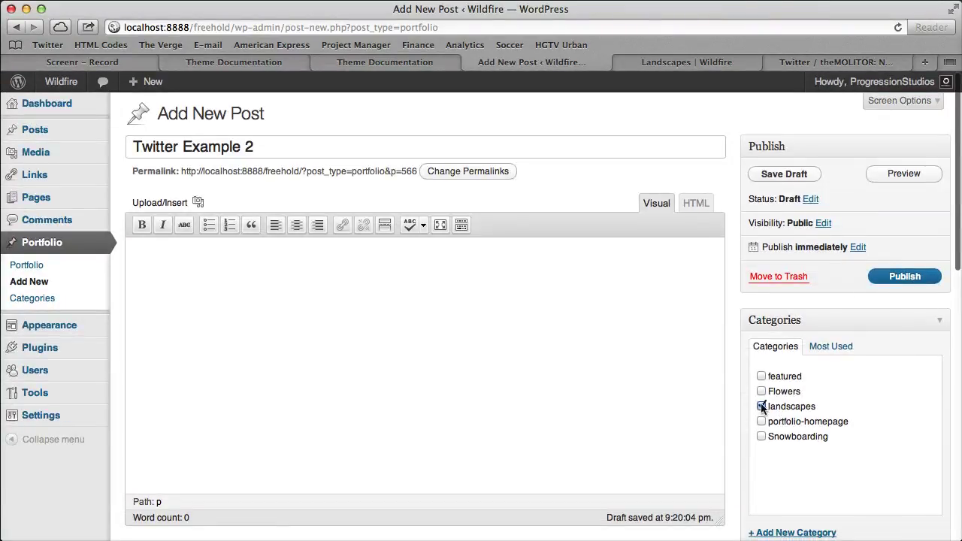
- File Twitter Example 2 under Landscapes, publish it, and reload the Landscapes page to confirm both blue tiles
click(761, 406)
click(905, 276)
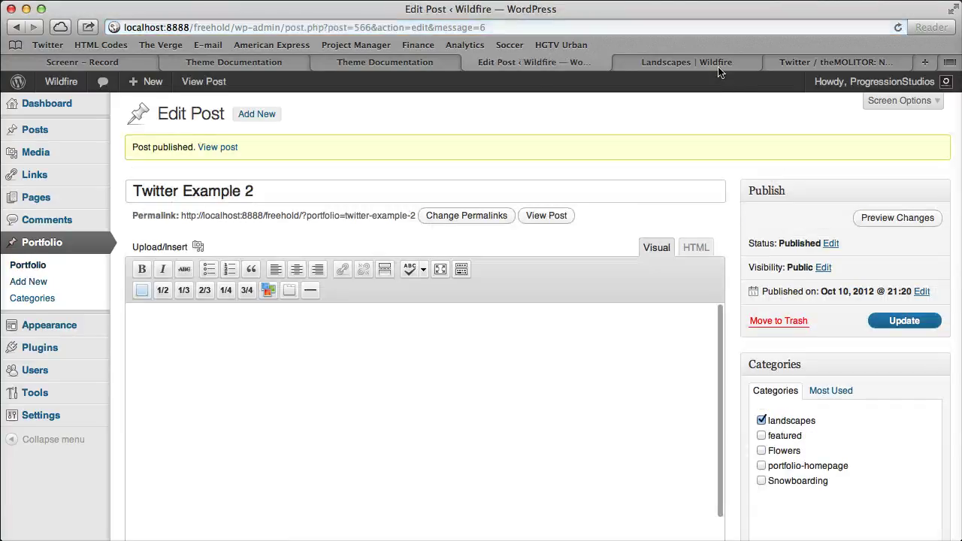
click(714, 62)
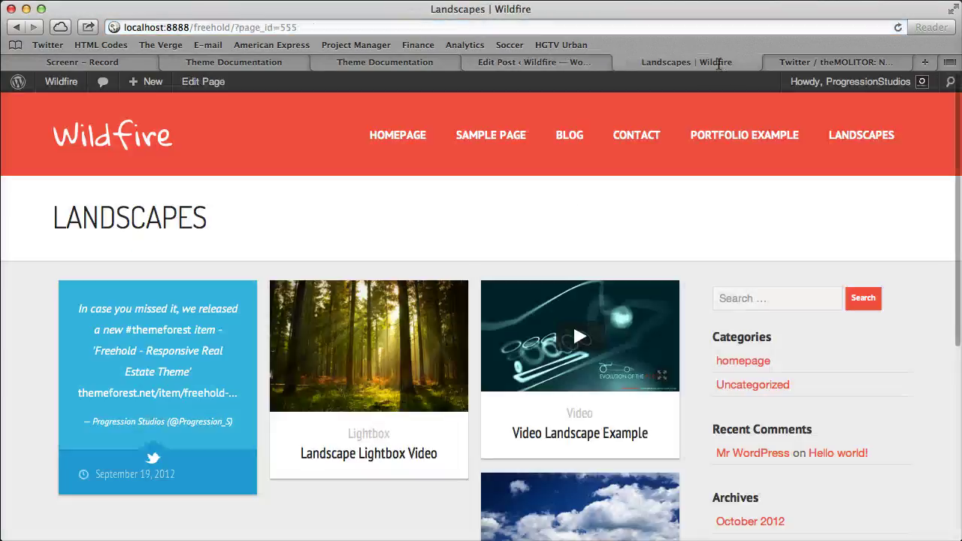
click(896, 28)
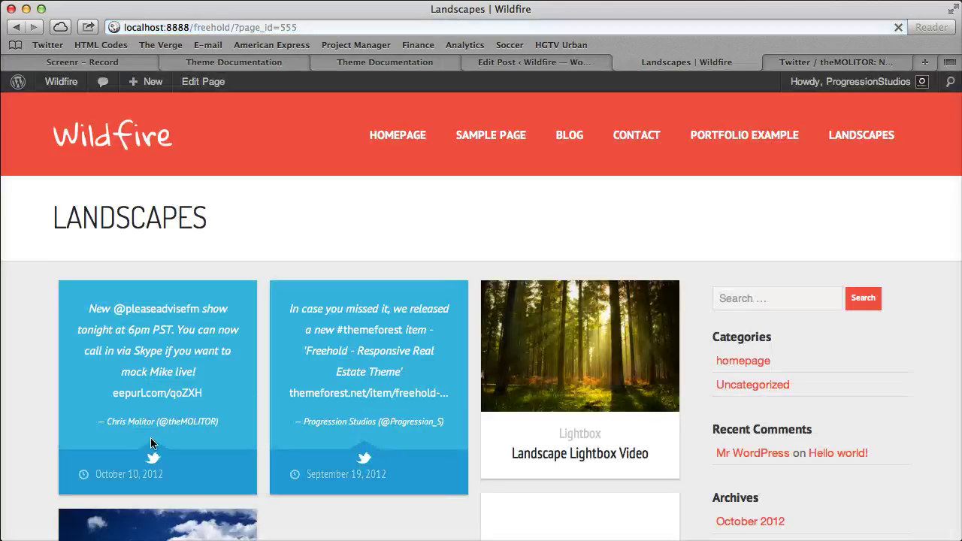